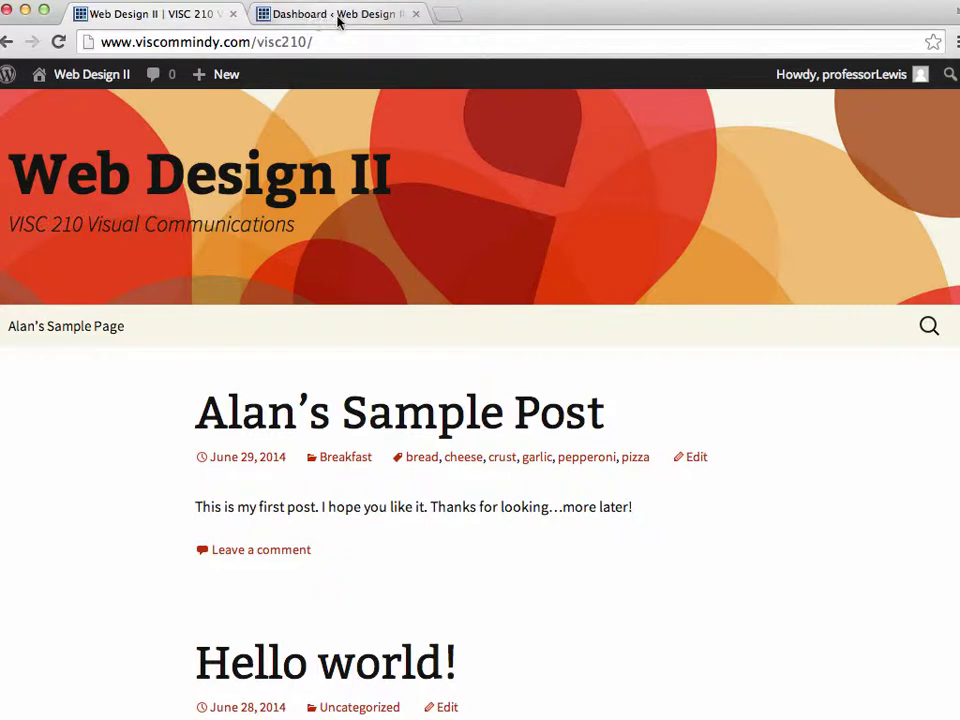
Review the site's existing posts, pages, categories and tags in the admin area.
click(338, 18)
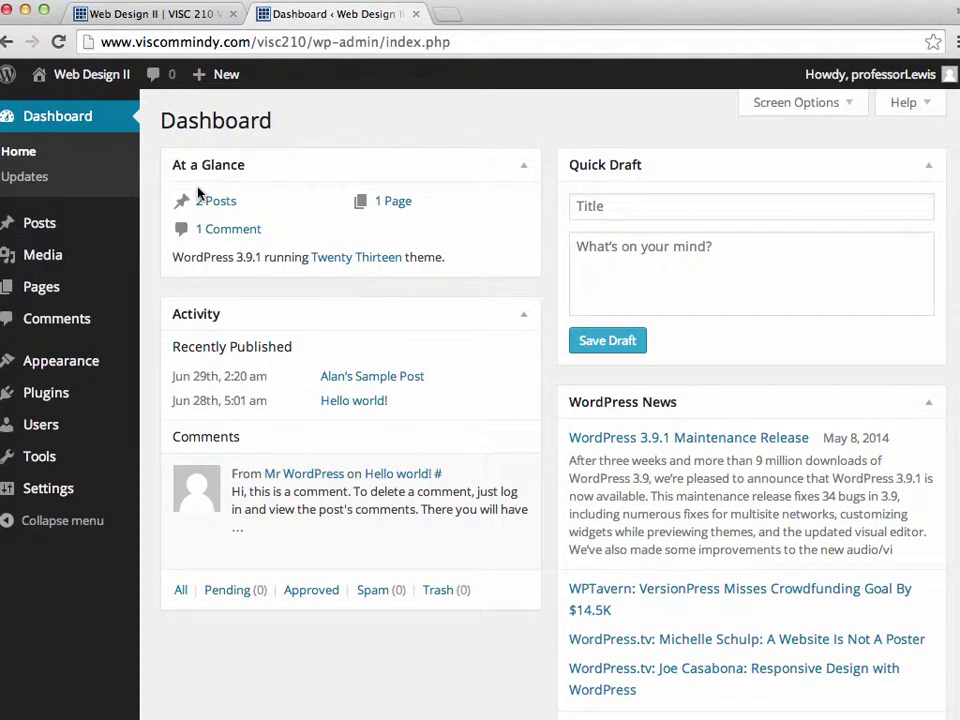
mouse_move(102, 232)
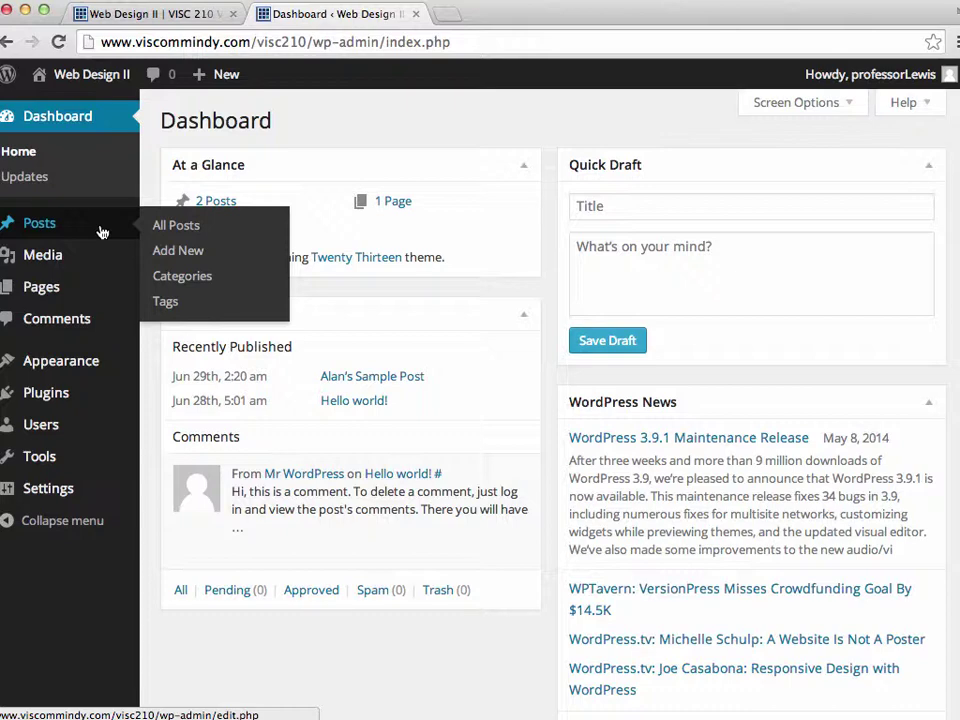
click(225, 230)
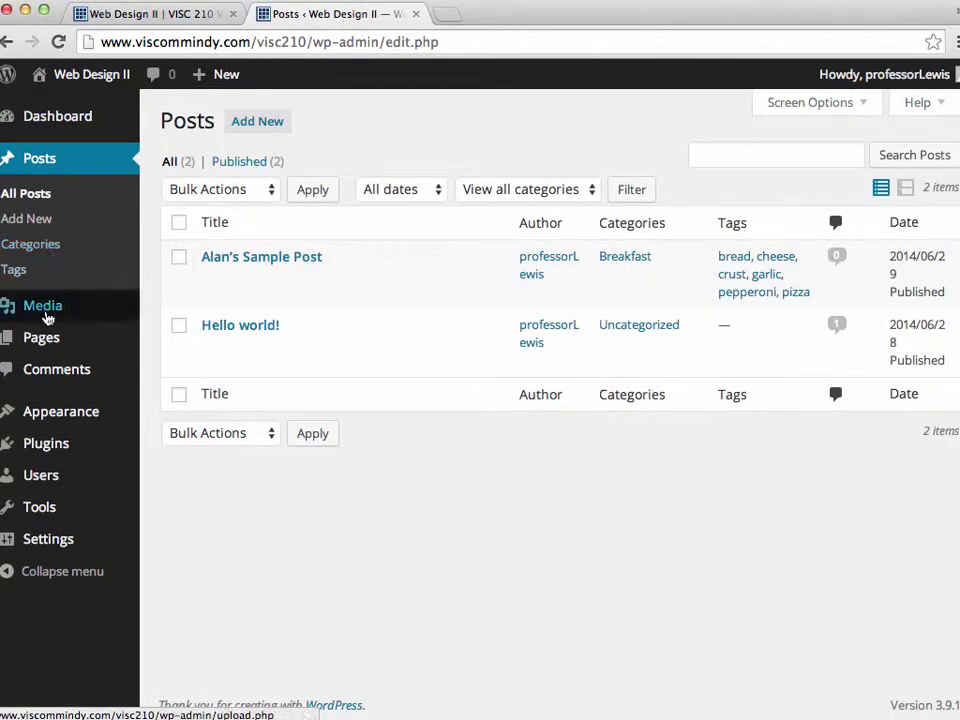
click(53, 338)
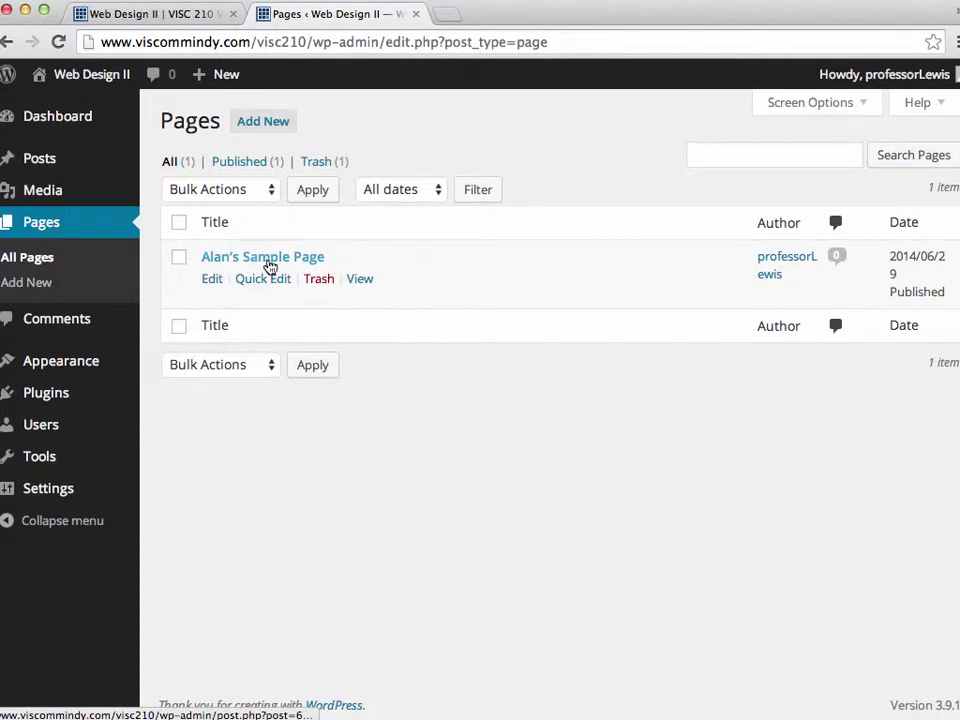
click(38, 165)
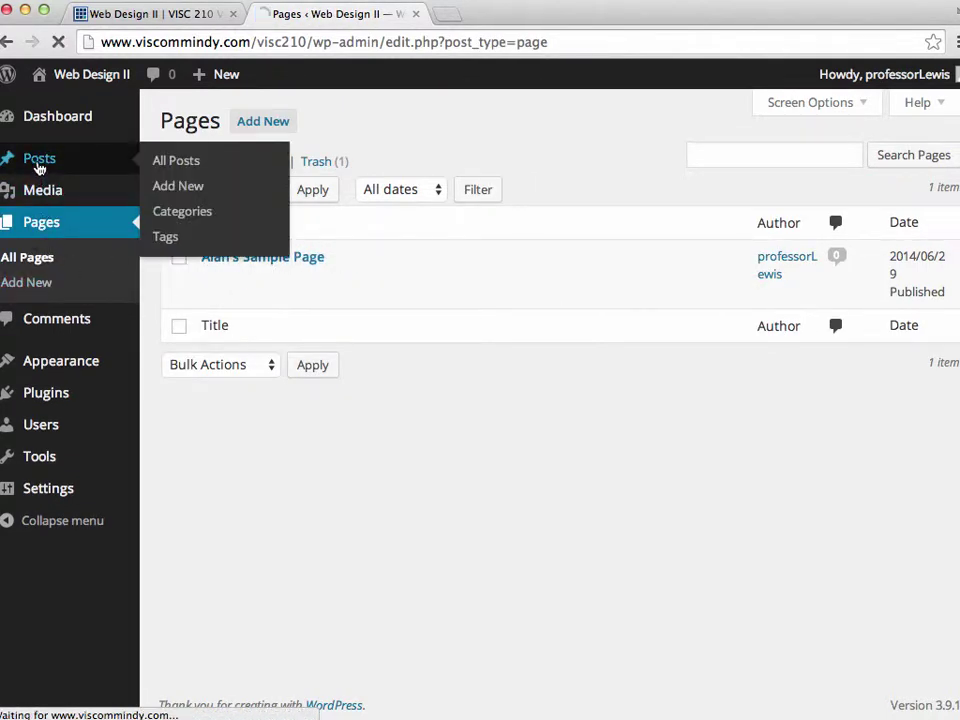
click(25, 250)
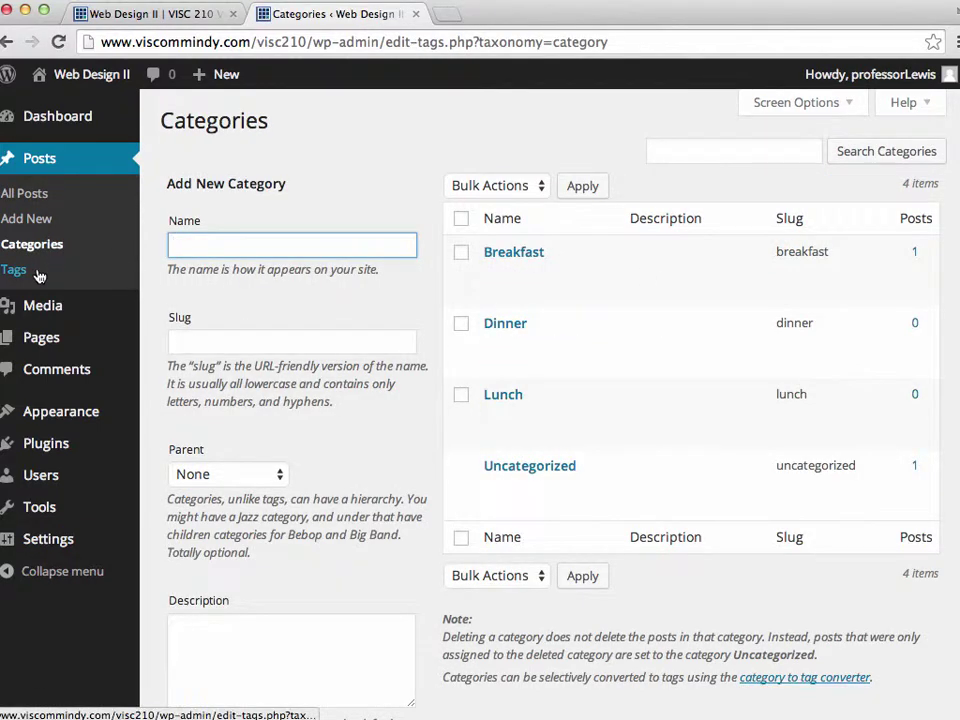
click(39, 276)
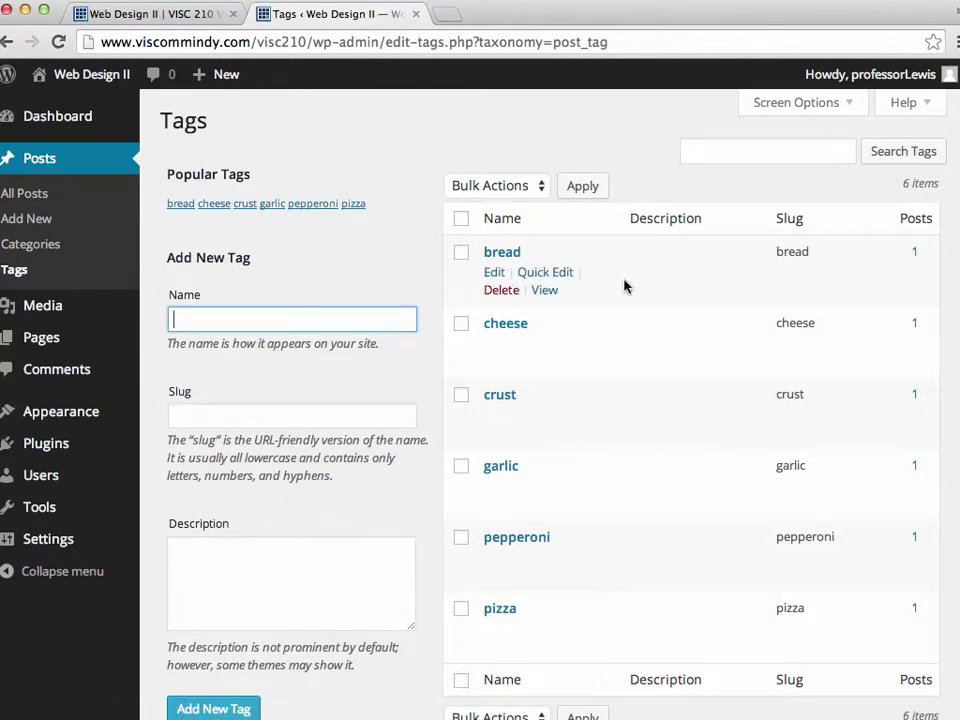
scroll(624, 287, down, 2)
scroll(624, 287, up, 2)
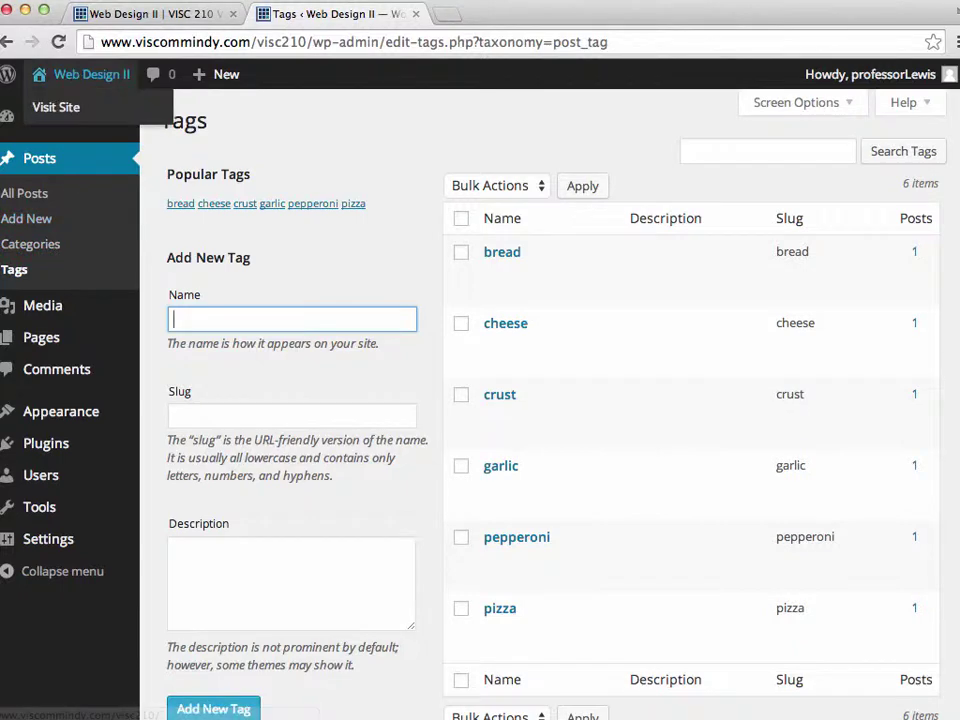
Check the navigation bar on the live site, and open the Menus editor in the admin area.
click(147, 14)
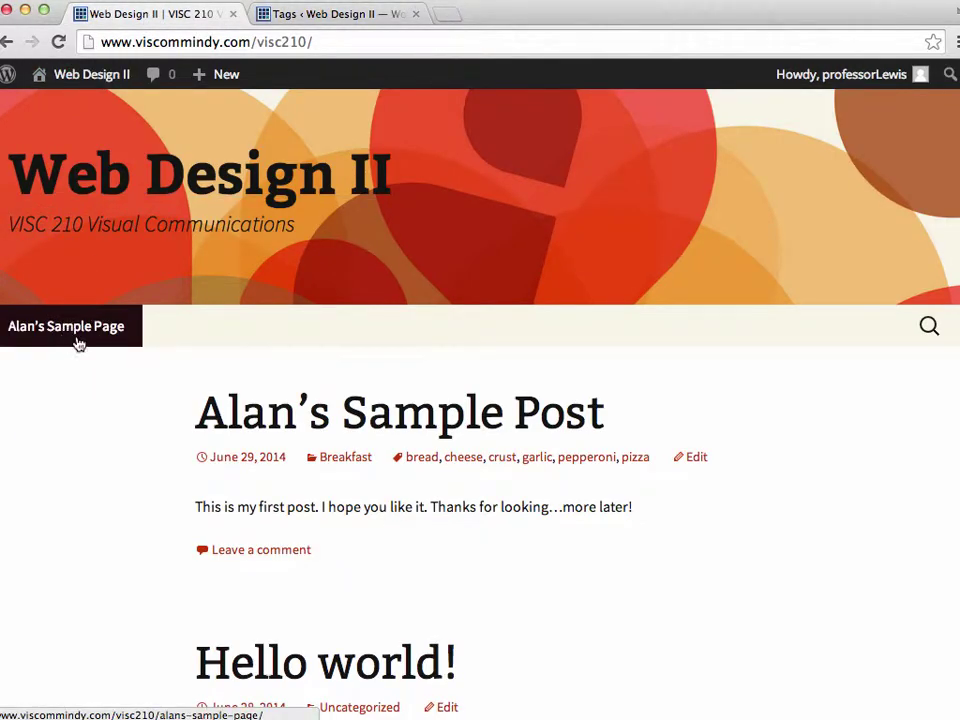
click(321, 18)
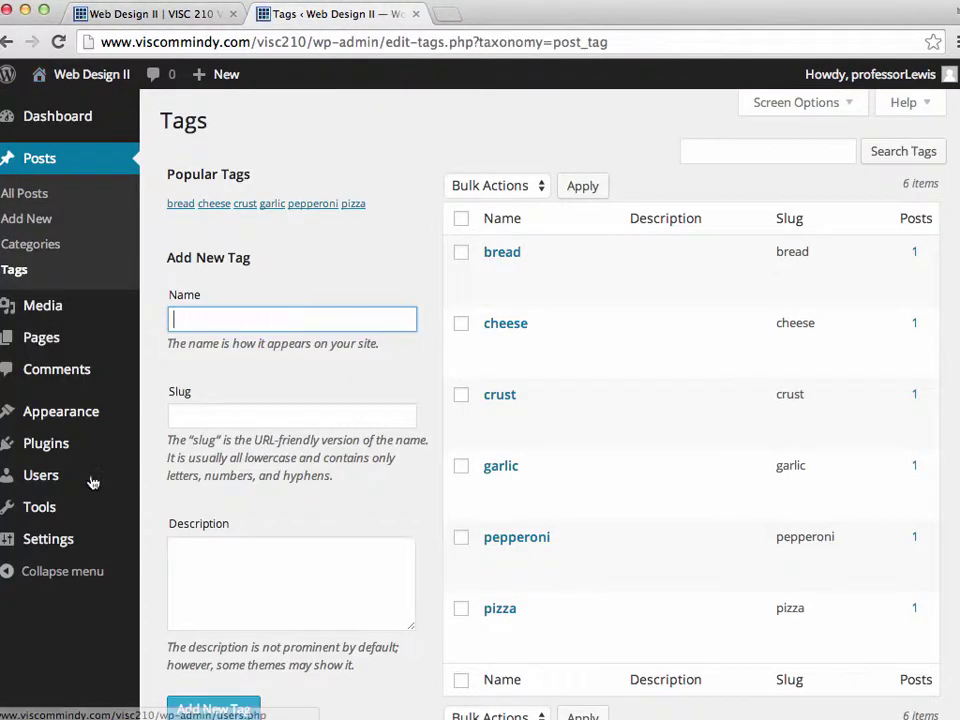
mouse_move(62, 414)
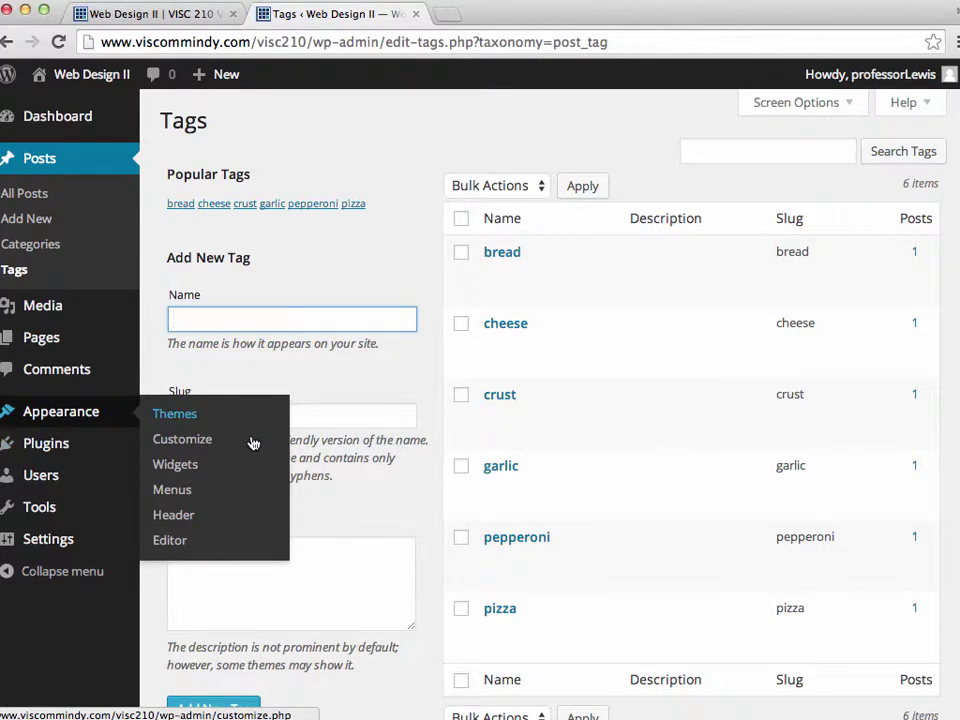
click(170, 491)
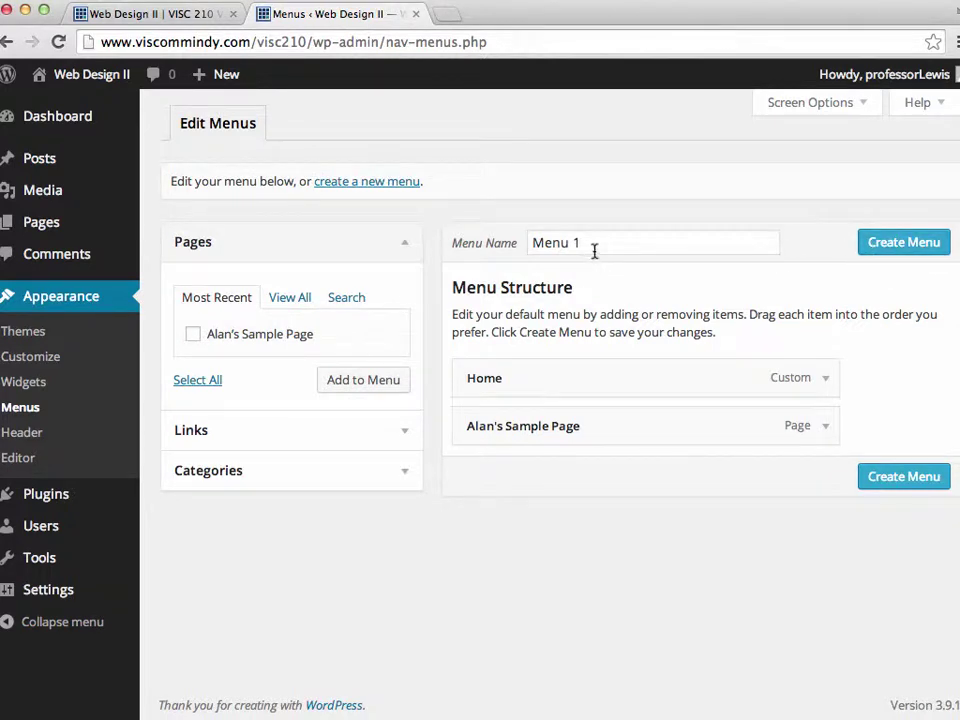
Examine the menu's name field and compare the proposed menu with the live site's navigation bar.
drag(594, 249, 527, 253)
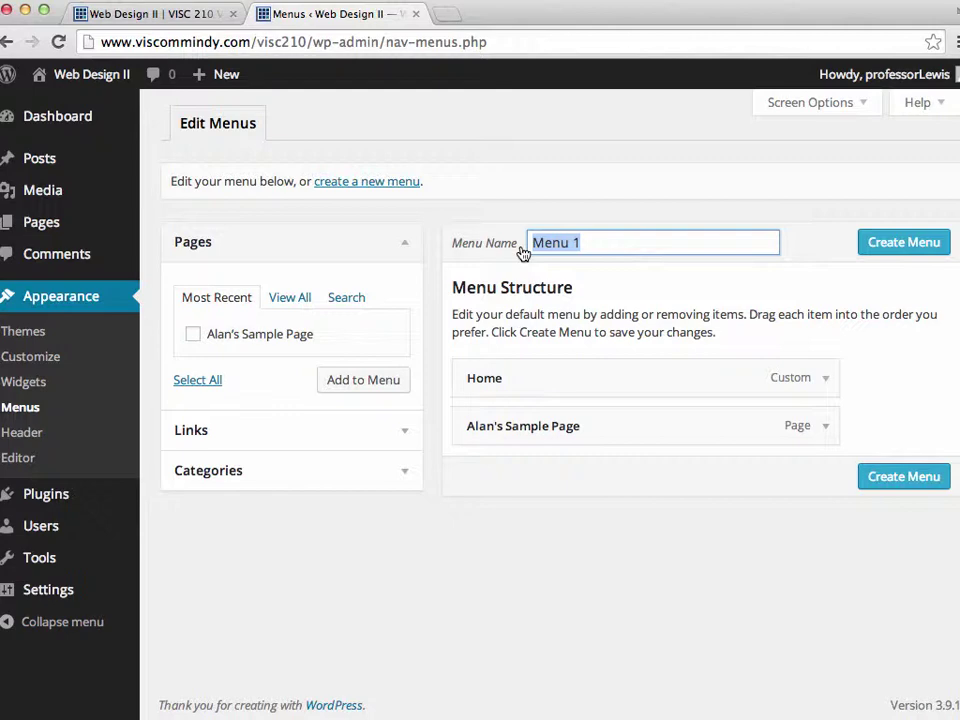
click(166, 18)
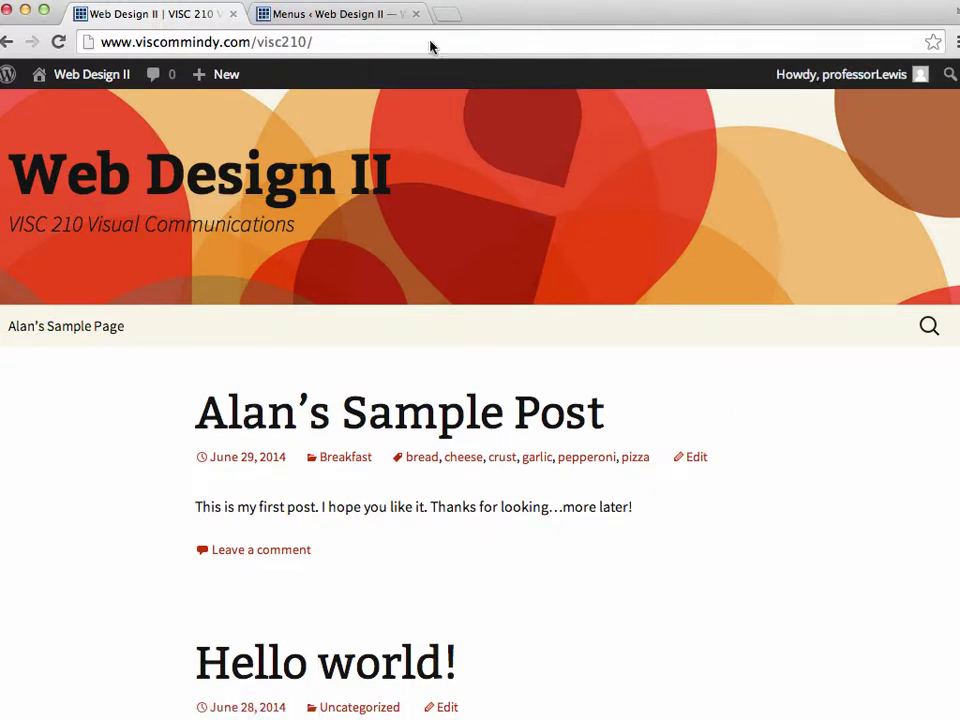
click(311, 12)
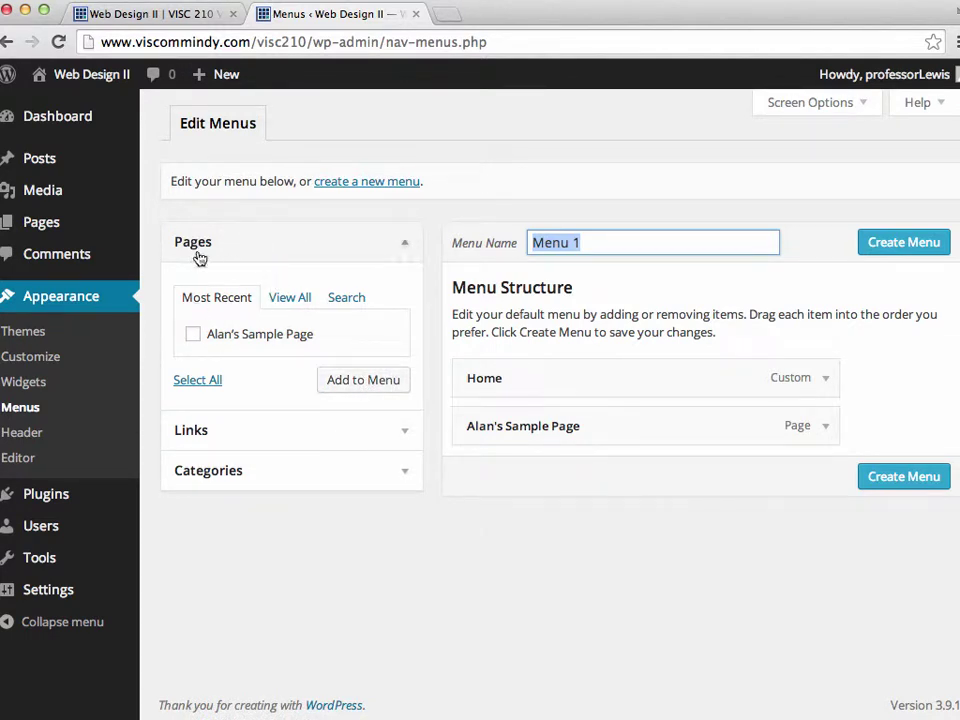
Examine the links, categories and full list of pages available for adding to the menu.
click(232, 429)
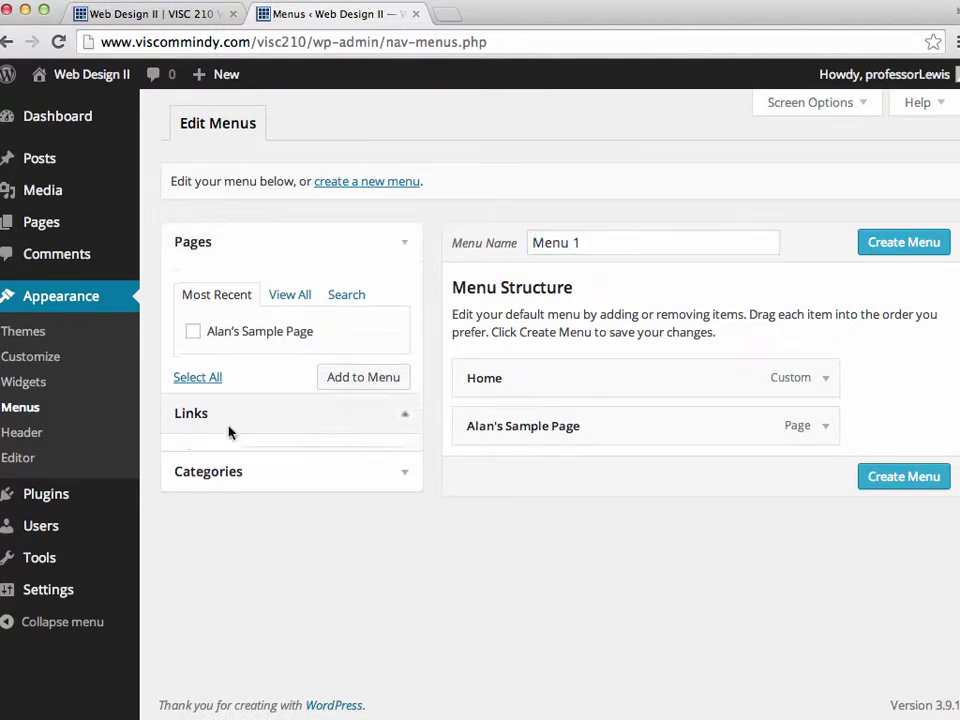
click(257, 473)
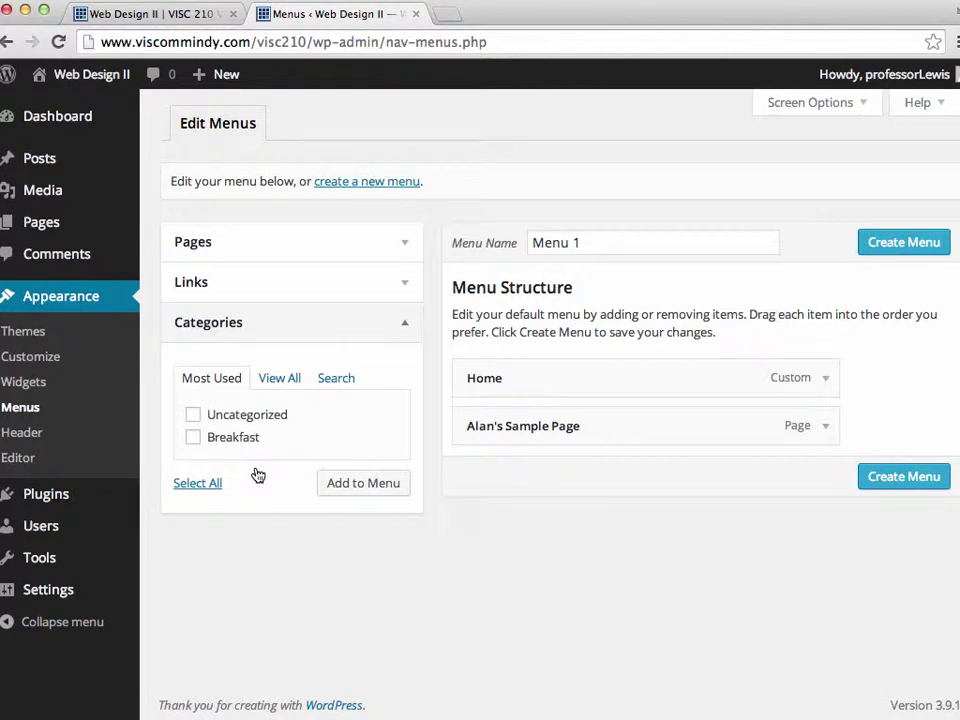
click(246, 246)
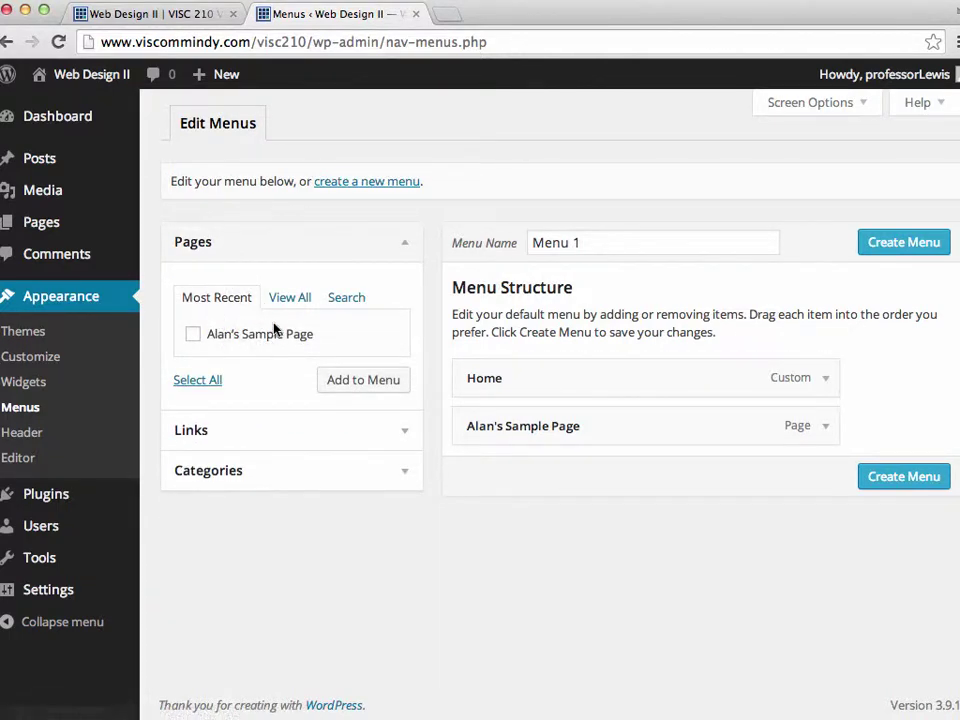
click(283, 303)
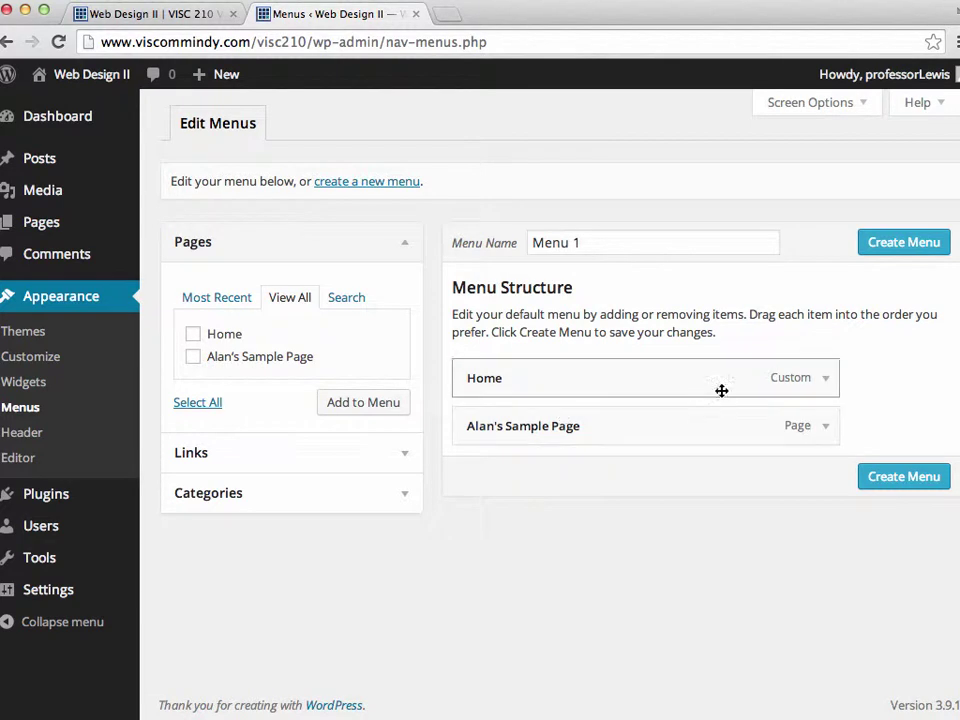
Inspect the settings of the Home item and the sample page item in the menu structure.
click(826, 380)
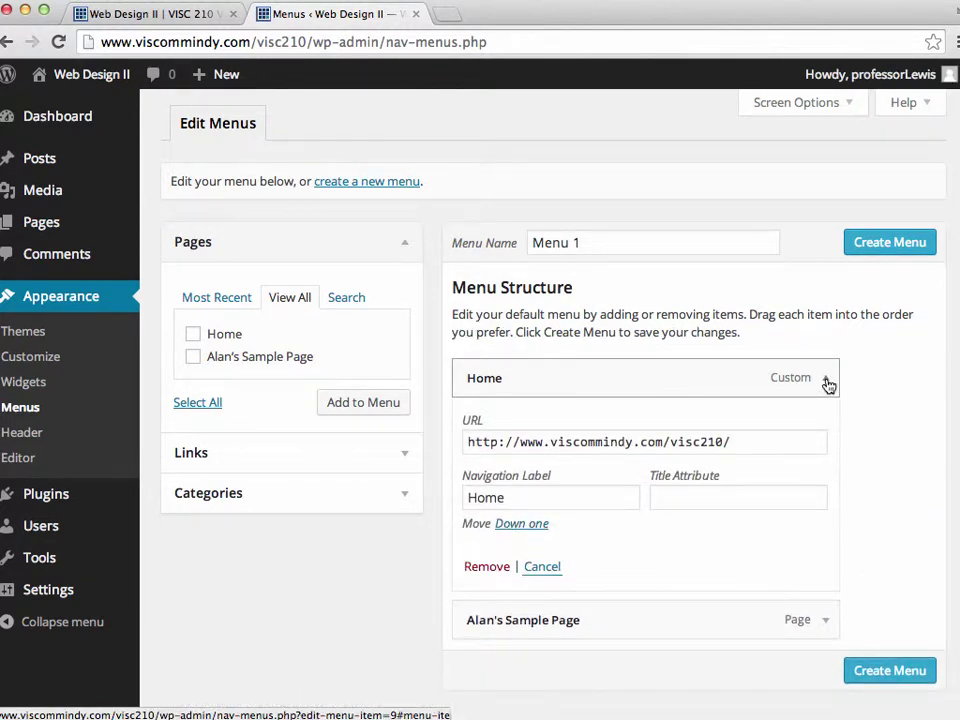
click(826, 381)
click(826, 381)
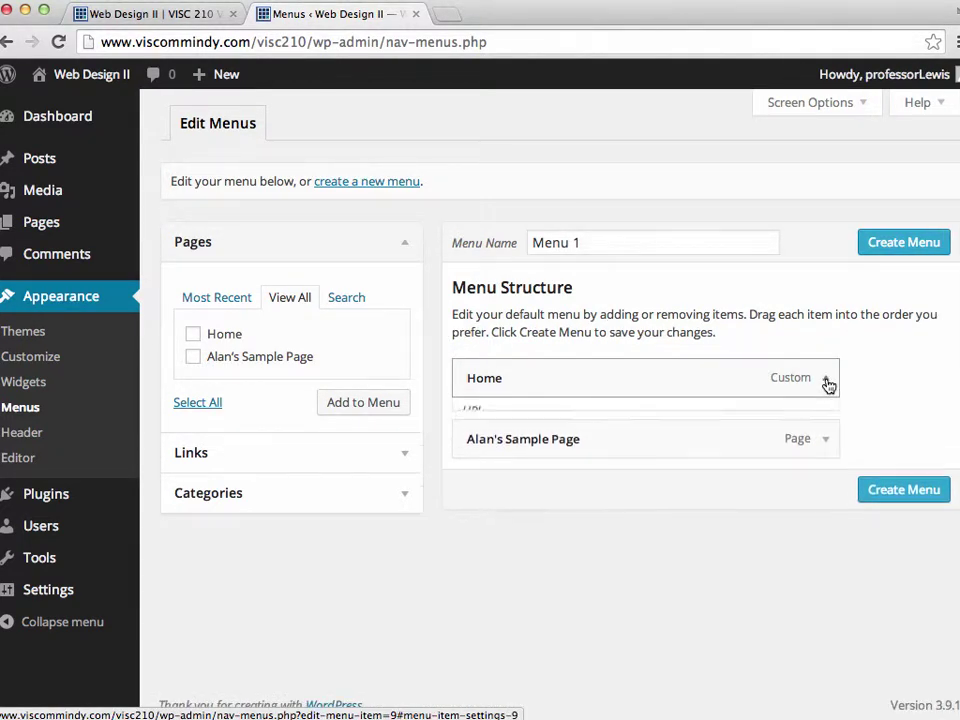
click(826, 381)
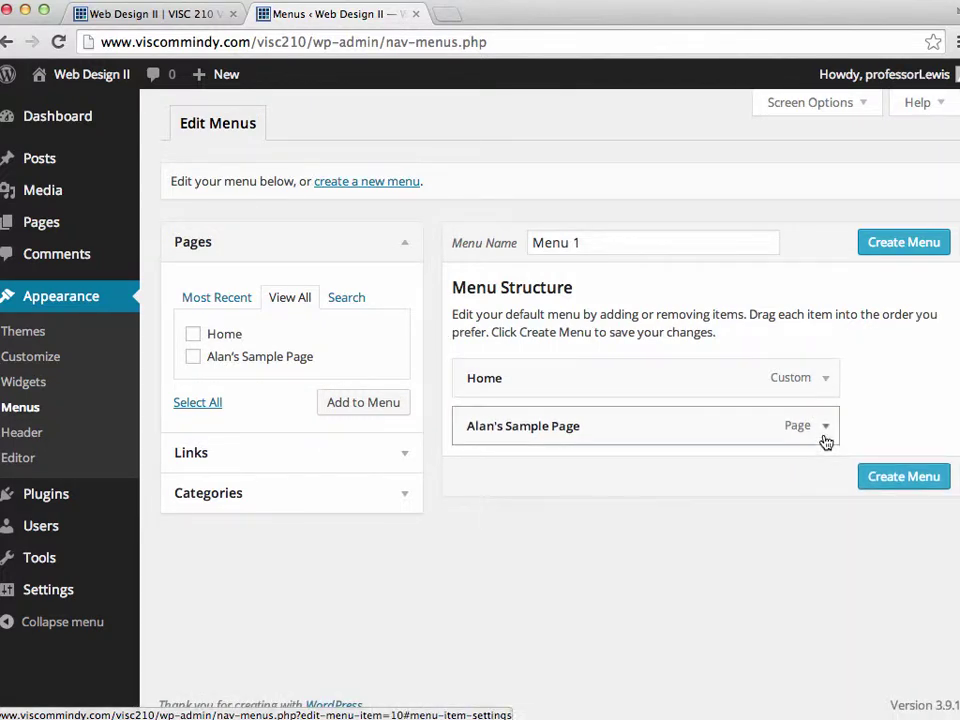
click(825, 428)
click(825, 430)
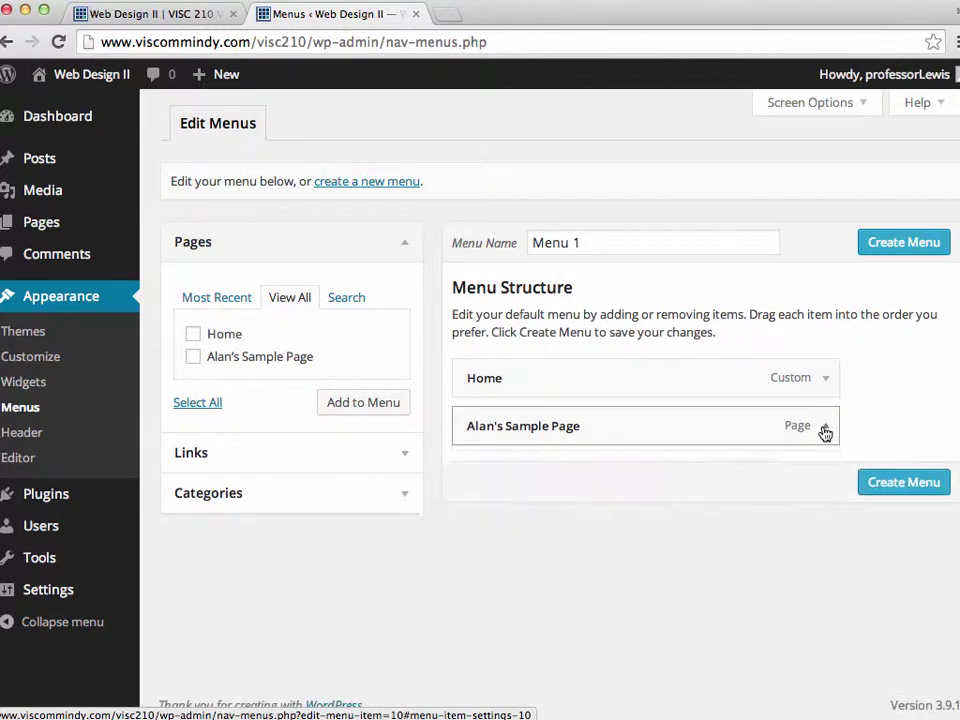
Change the sample page item's navigation label to "Page 2" and create Menu 1.
click(826, 430)
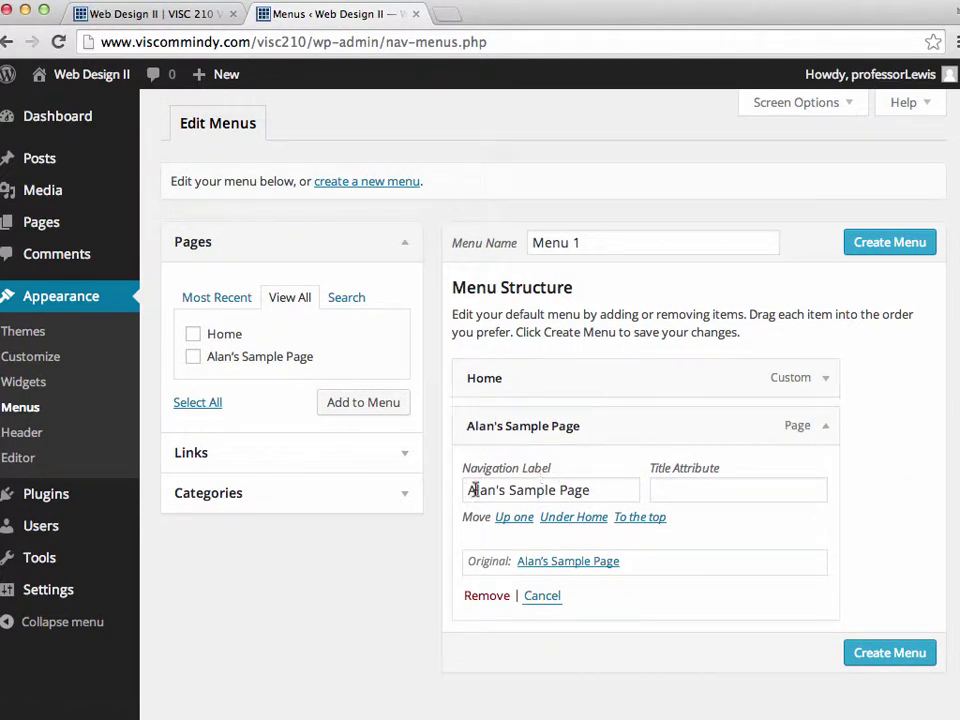
drag(594, 489, 467, 489)
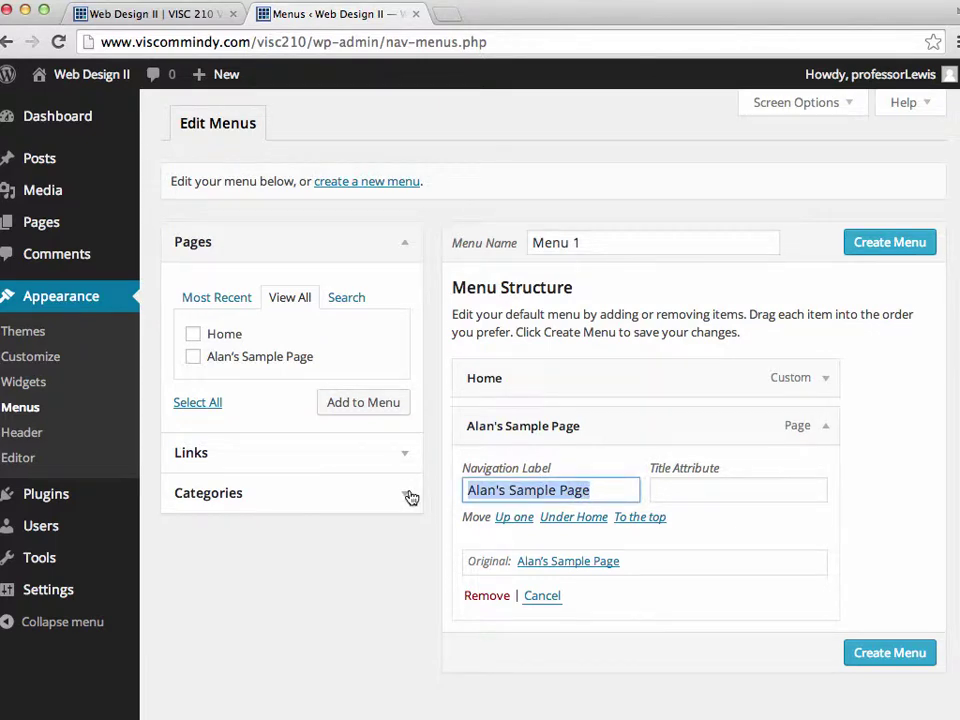
text(Page 2)
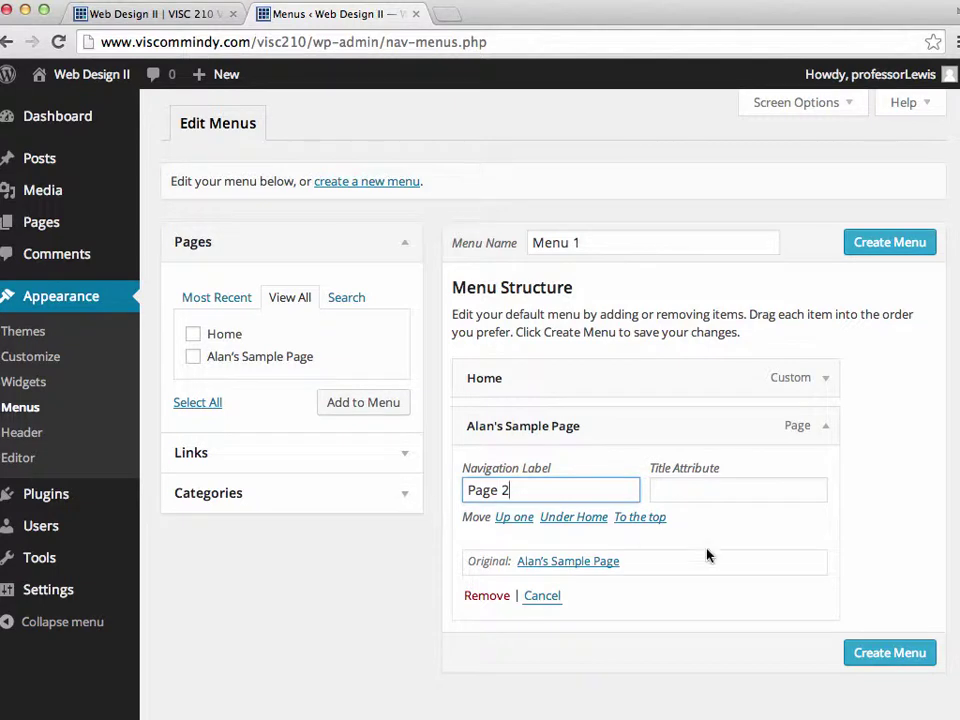
click(900, 653)
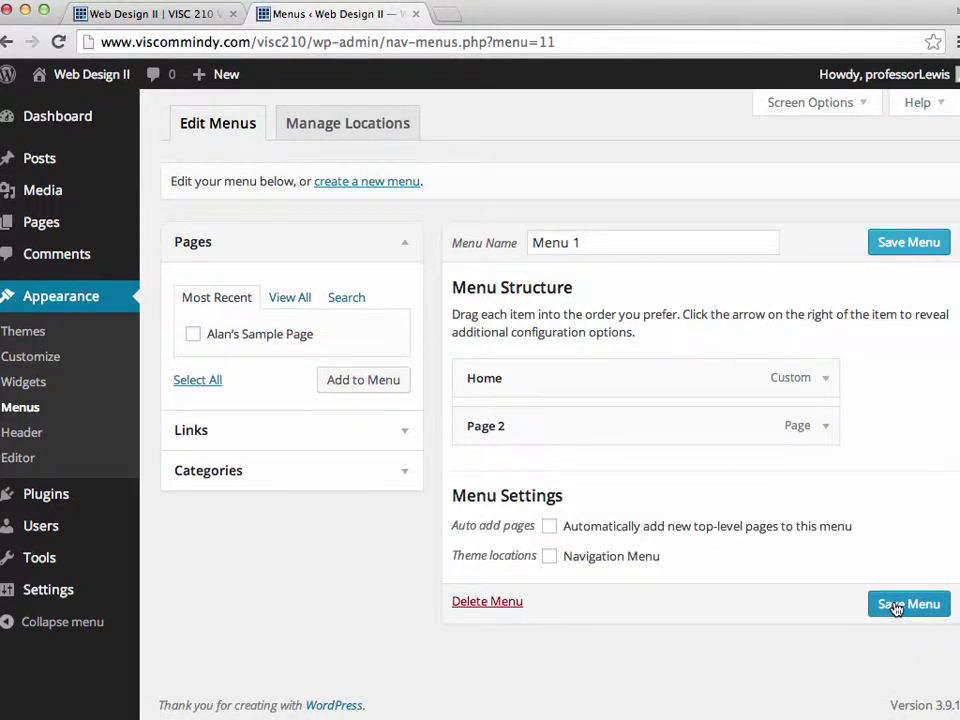
Save Menu 1 with automatic adding of new top-level pages turned off.
click(897, 606)
click(550, 528)
click(550, 528)
click(904, 604)
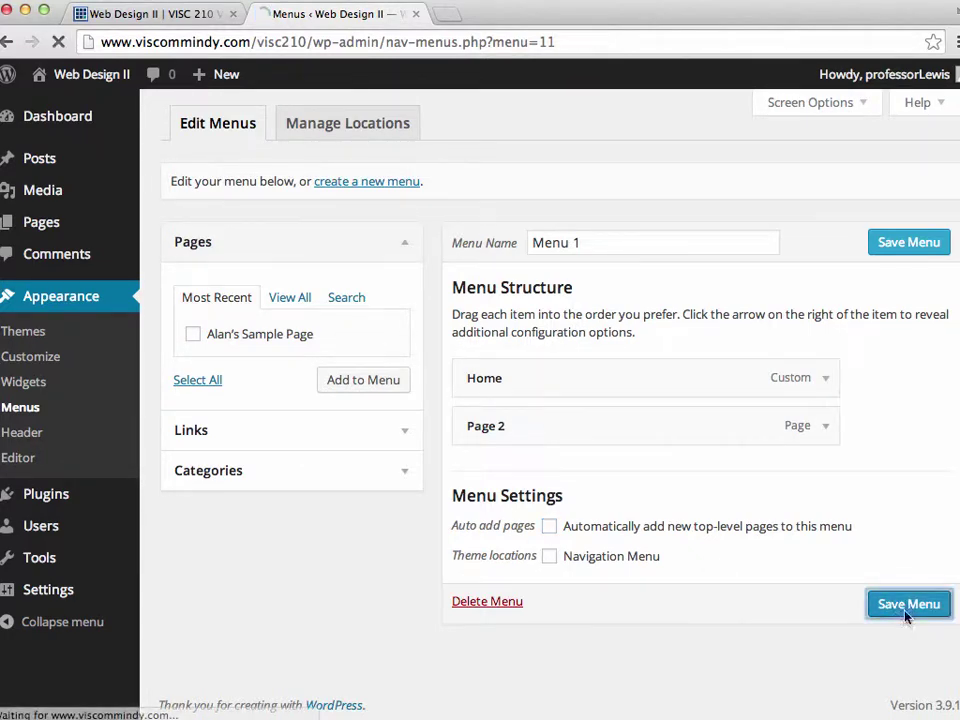
Reload the live site to check its navigation bar, and return to the Menus editor.
click(145, 18)
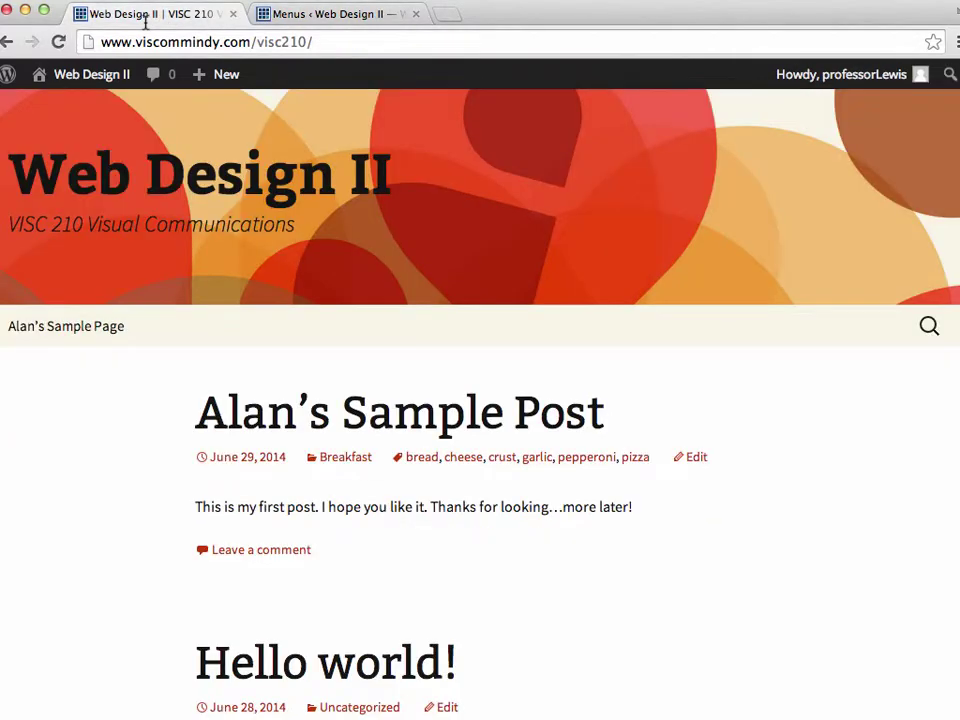
click(58, 42)
click(322, 14)
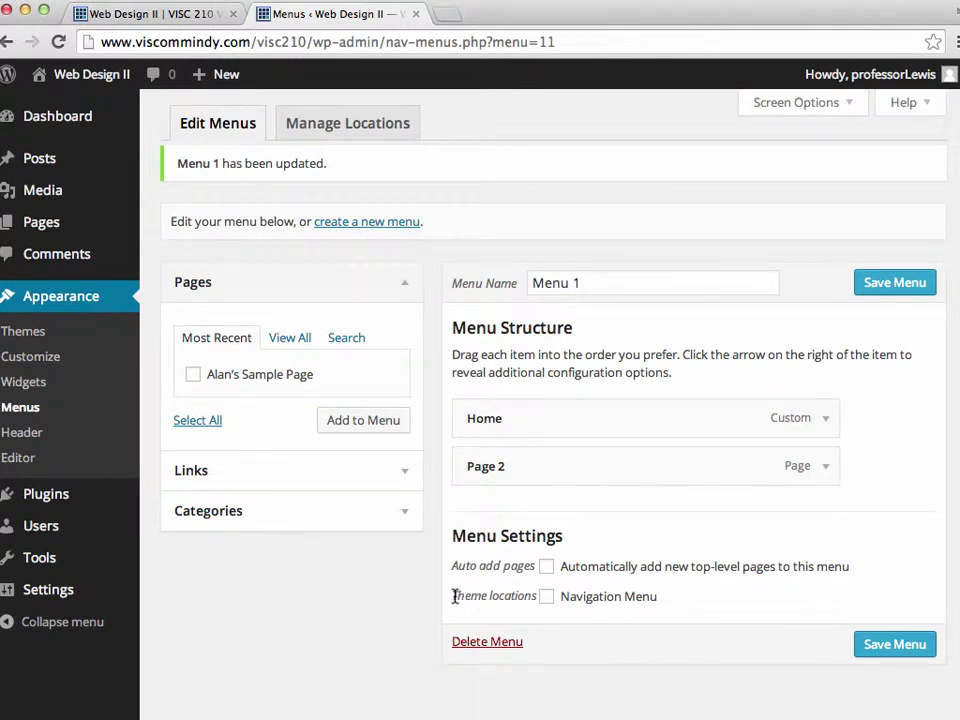
Assign Menu 1 to the Navigation Menu theme location and save the menu.
drag(455, 597, 530, 596)
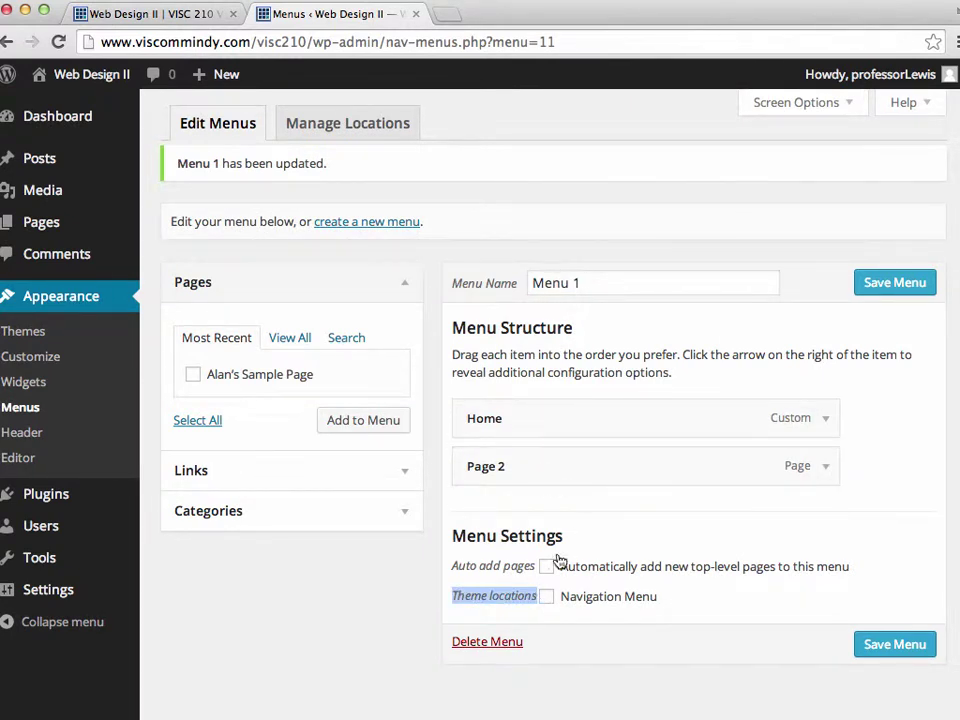
click(548, 598)
click(866, 640)
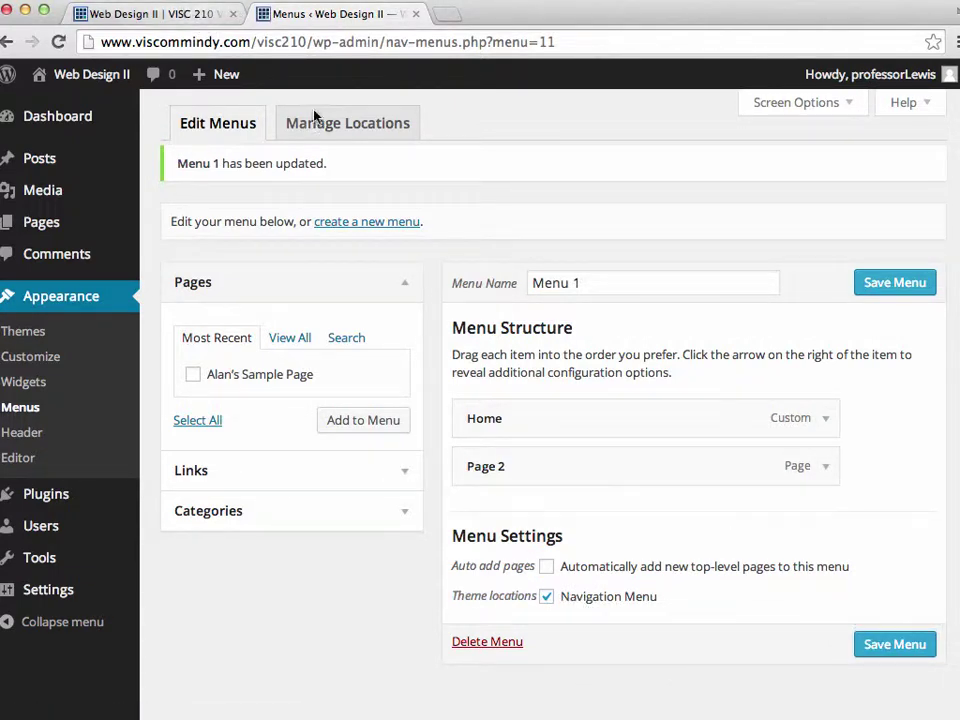
Reload the live site and open Page 2 from its navigation bar.
click(158, 14)
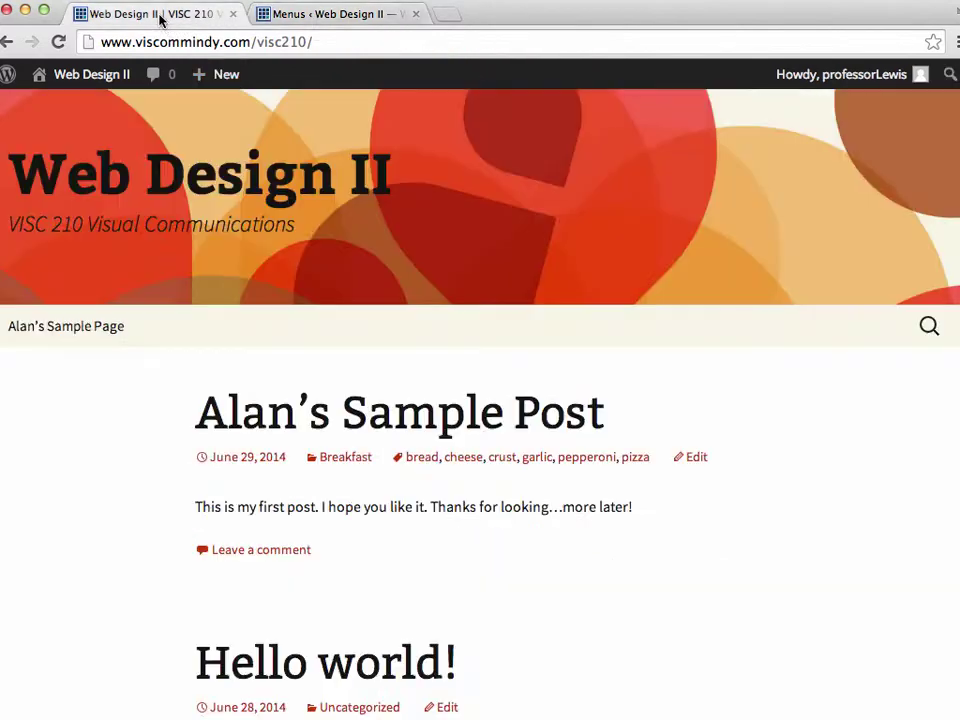
click(58, 43)
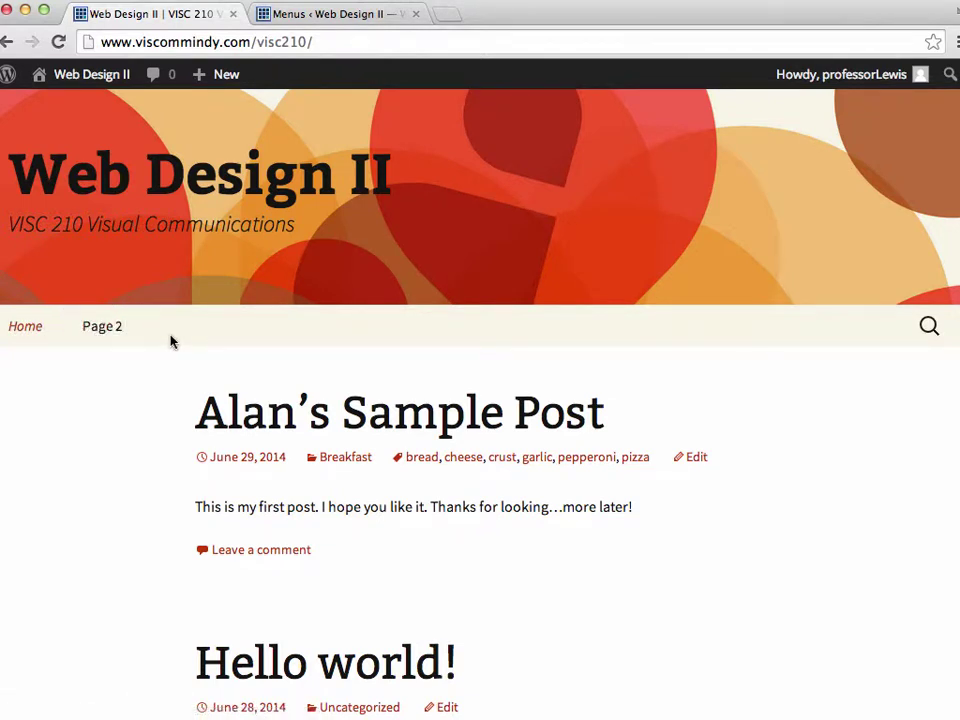
click(90, 328)
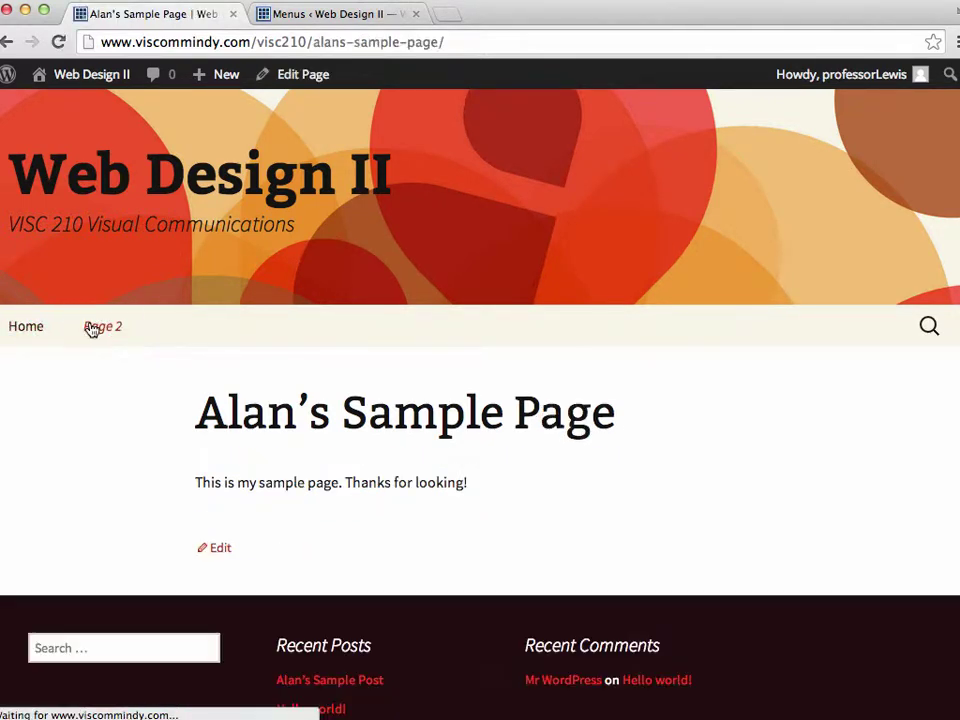
Return to the Menus editor, add the Breakfast, Dinner and Lunch categories to Menu 1, and save the menu.
click(26, 330)
click(400, 14)
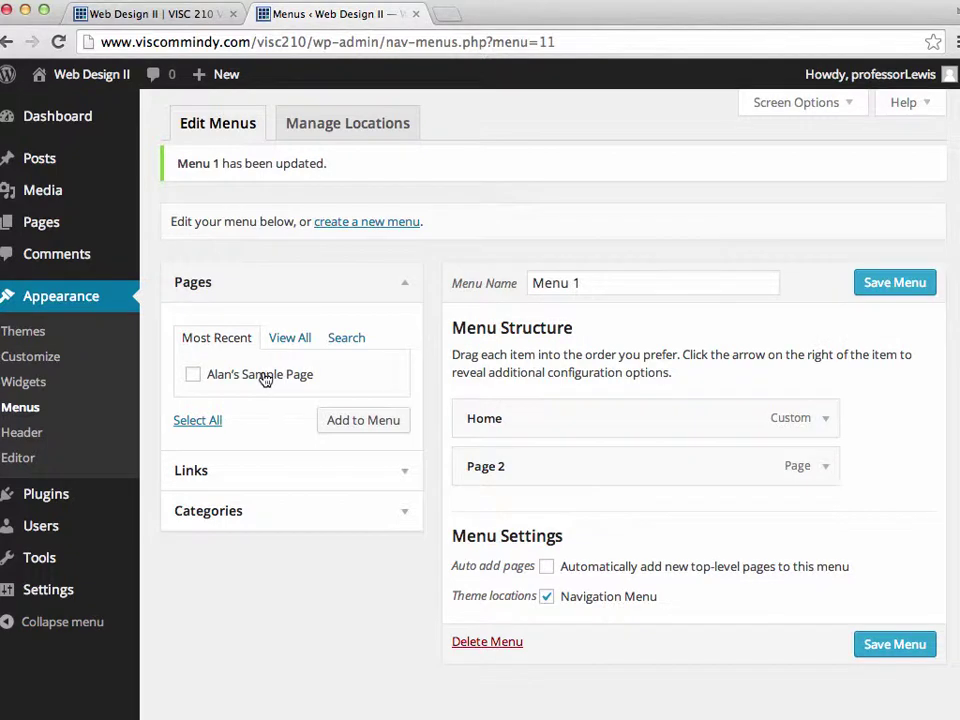
click(252, 509)
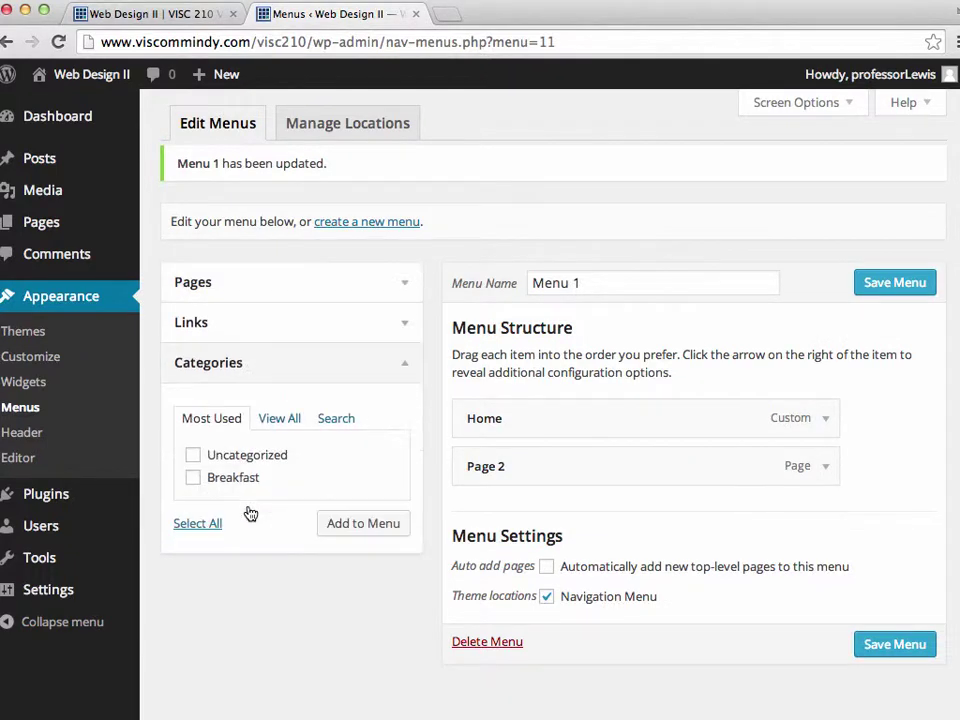
click(280, 420)
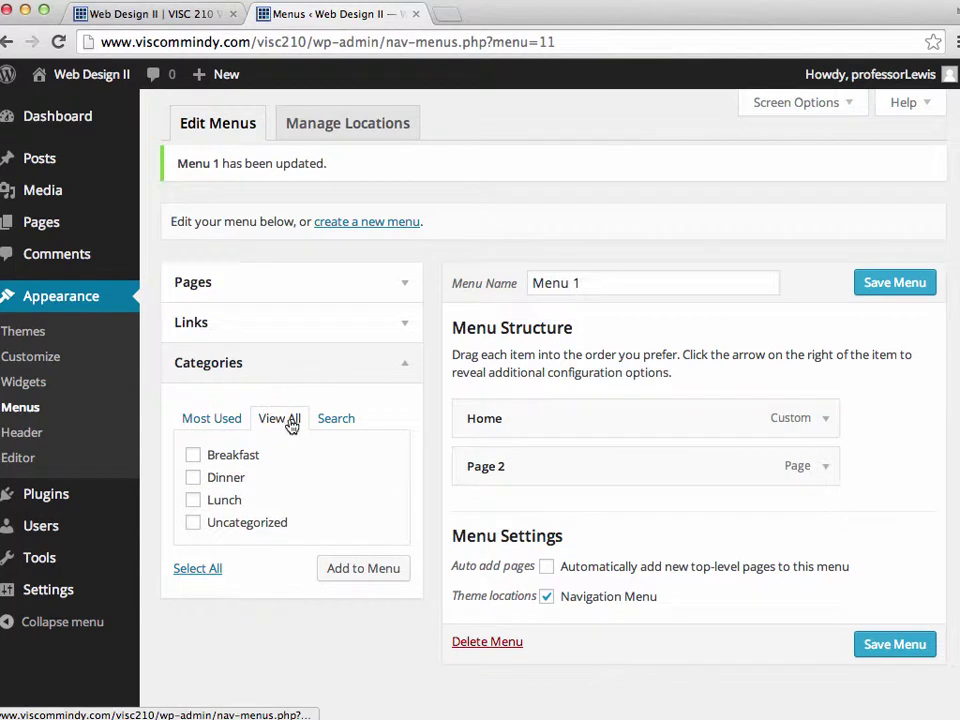
click(194, 501)
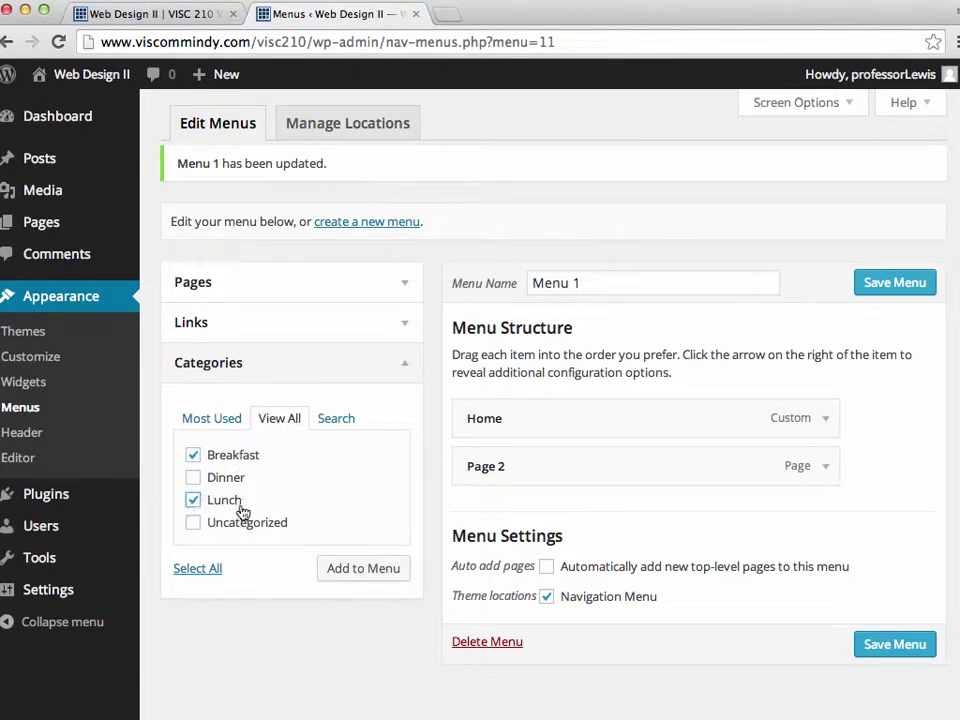
click(194, 479)
click(384, 568)
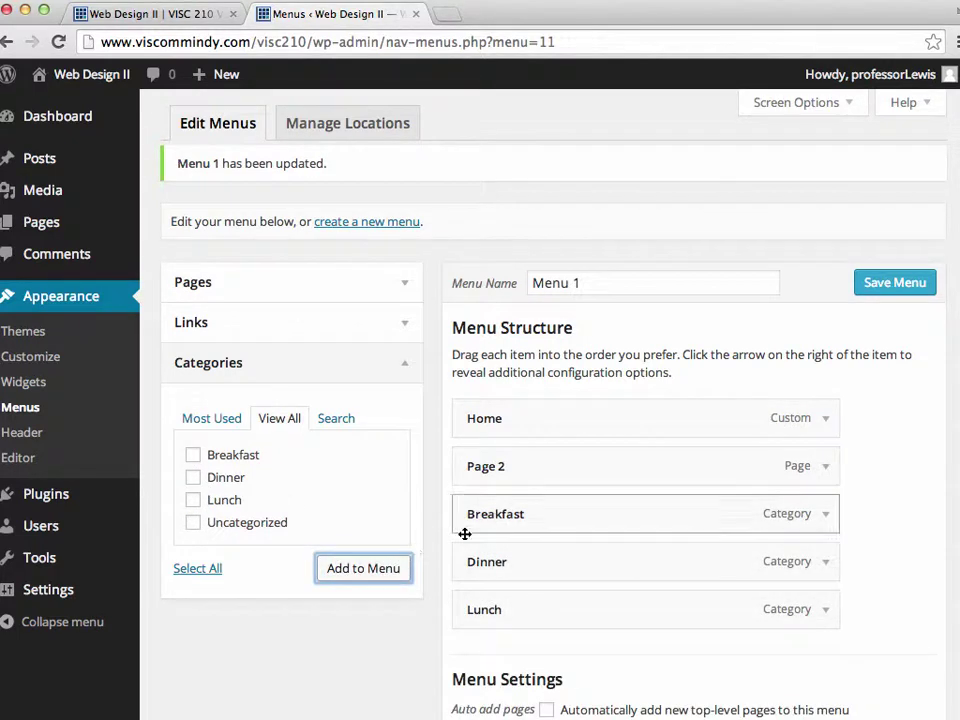
click(880, 290)
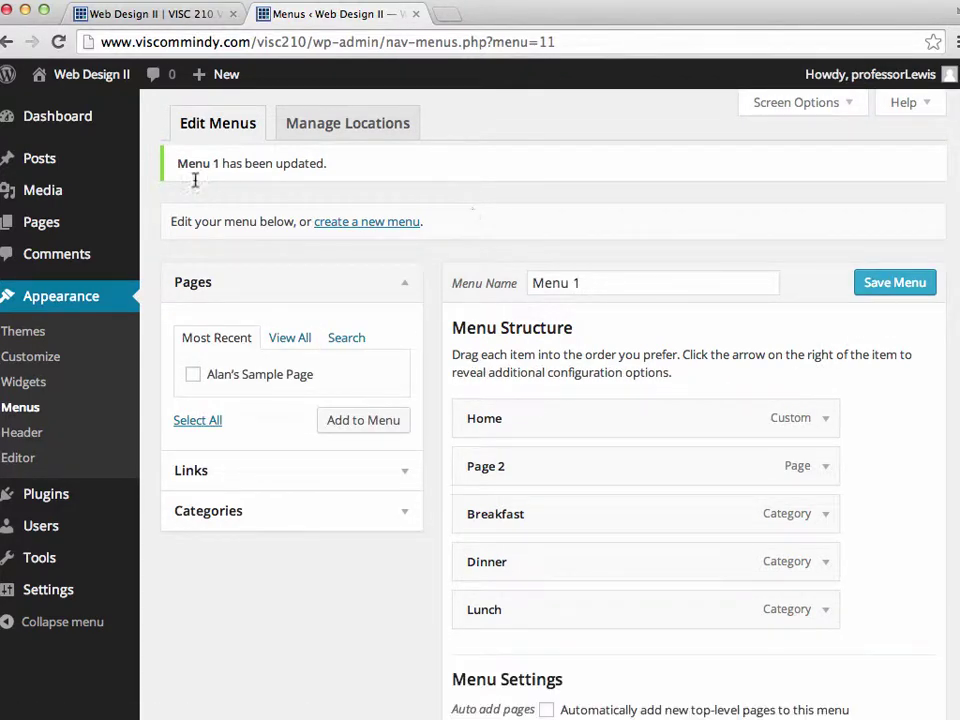
Reload the live site and check the Breakfast, Dinner and Lunch links in its navigation bar, ending on Home.
click(175, 16)
click(58, 42)
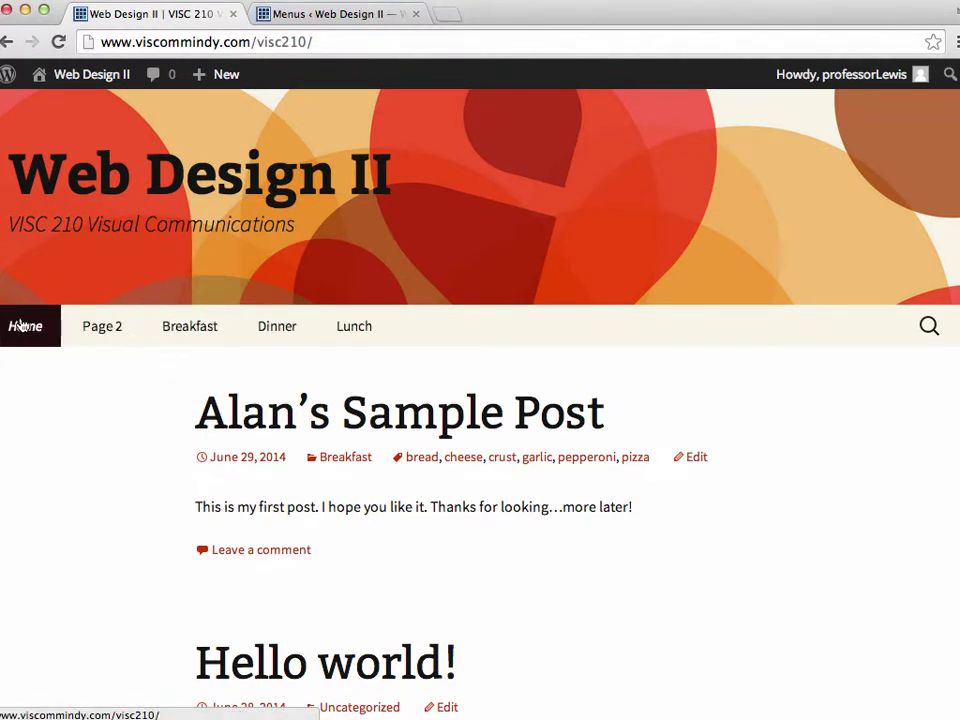
click(200, 328)
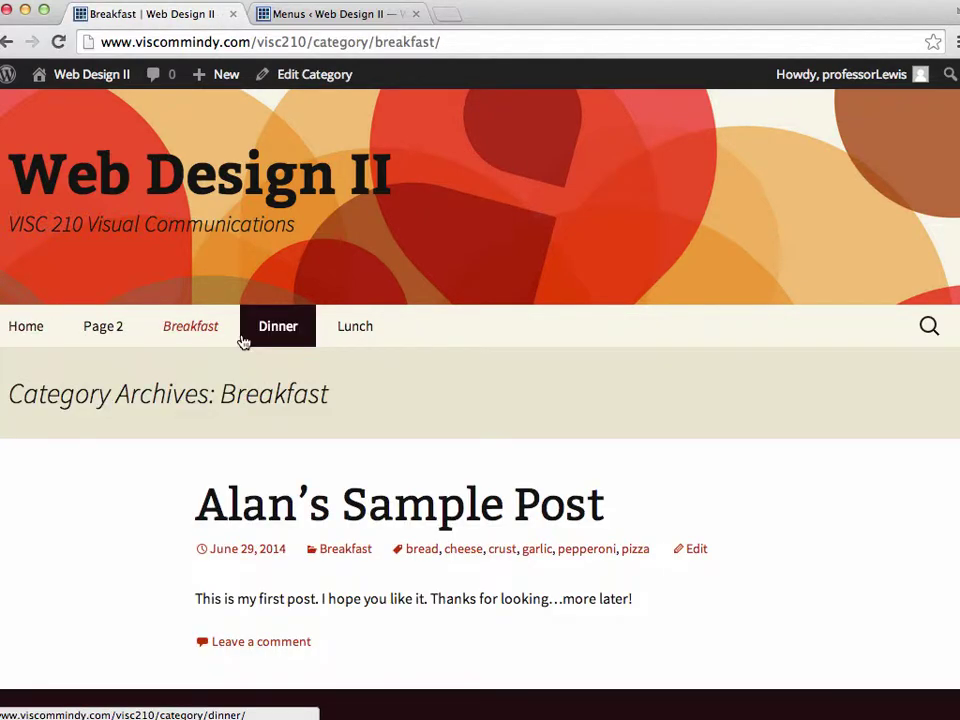
scroll(506, 403, down, 5)
scroll(508, 402, up, 4)
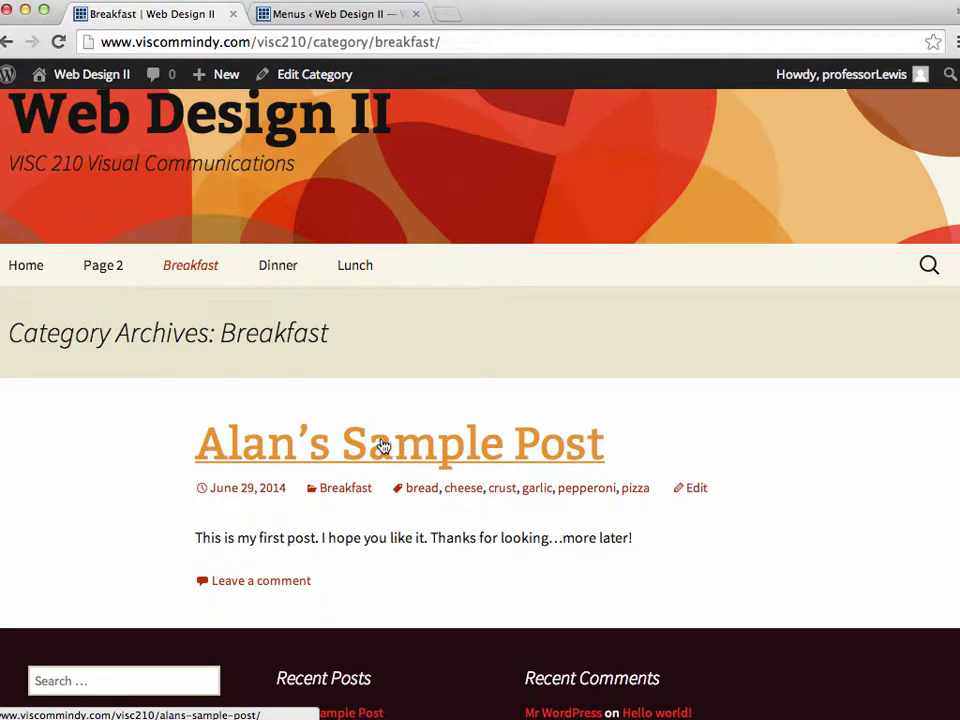
click(278, 265)
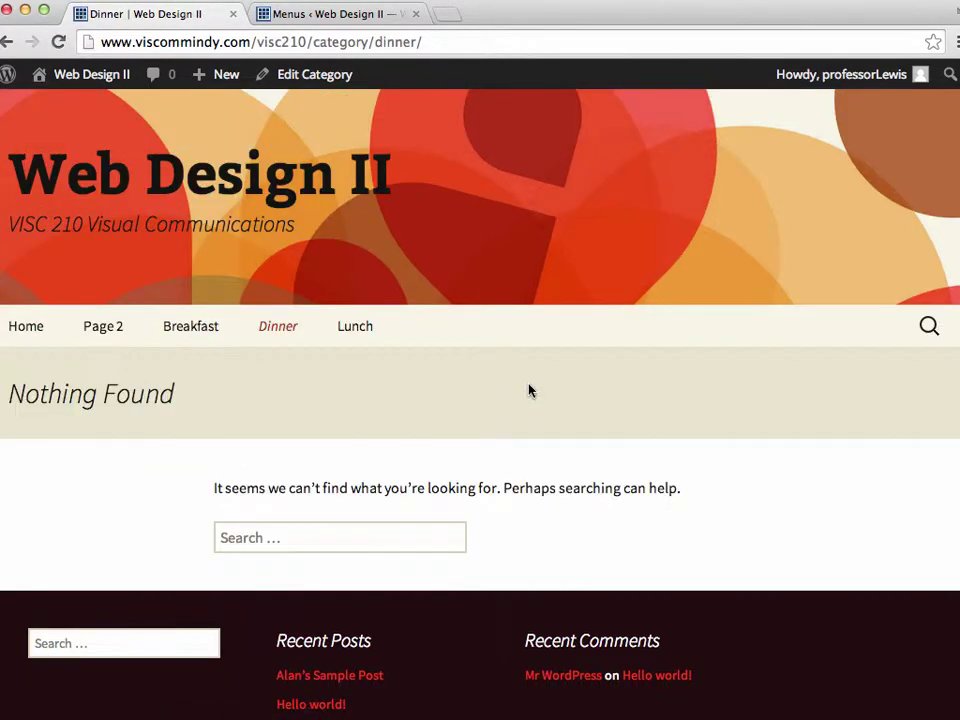
click(368, 330)
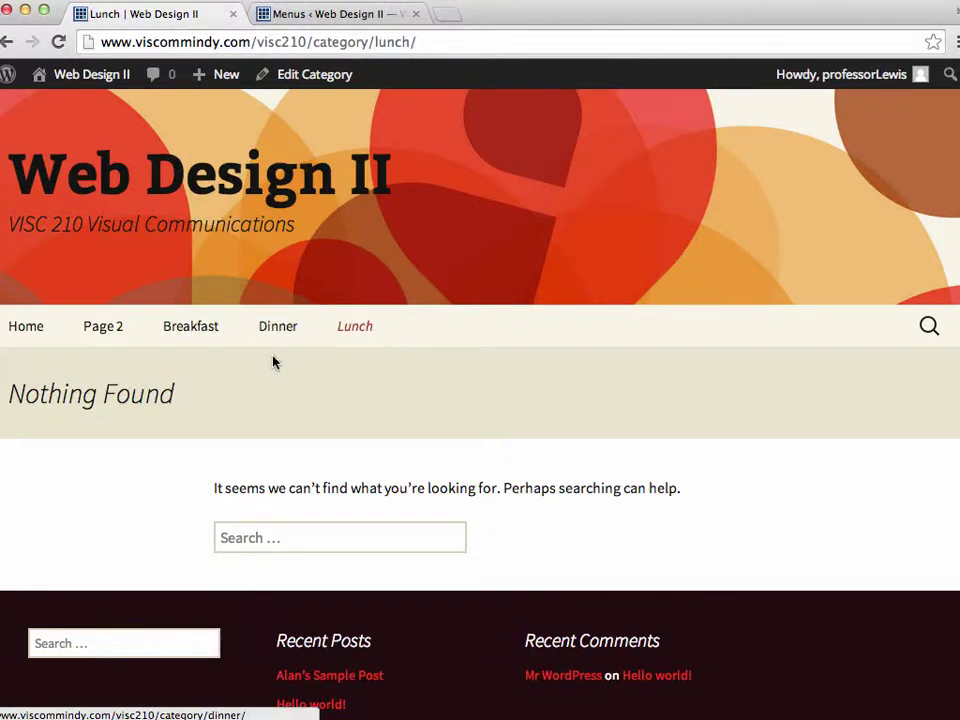
click(39, 326)
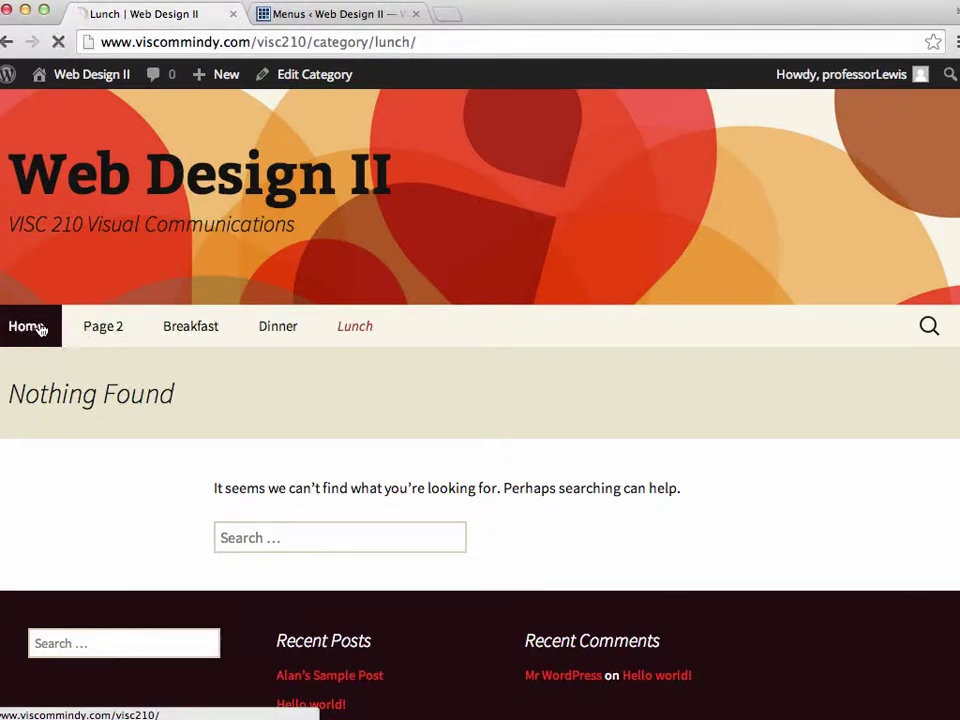
Nest Breakfast, Lunch and Dinner, in that order, as sub items under Page 2 in Menu 1, and save the menu.
click(330, 15)
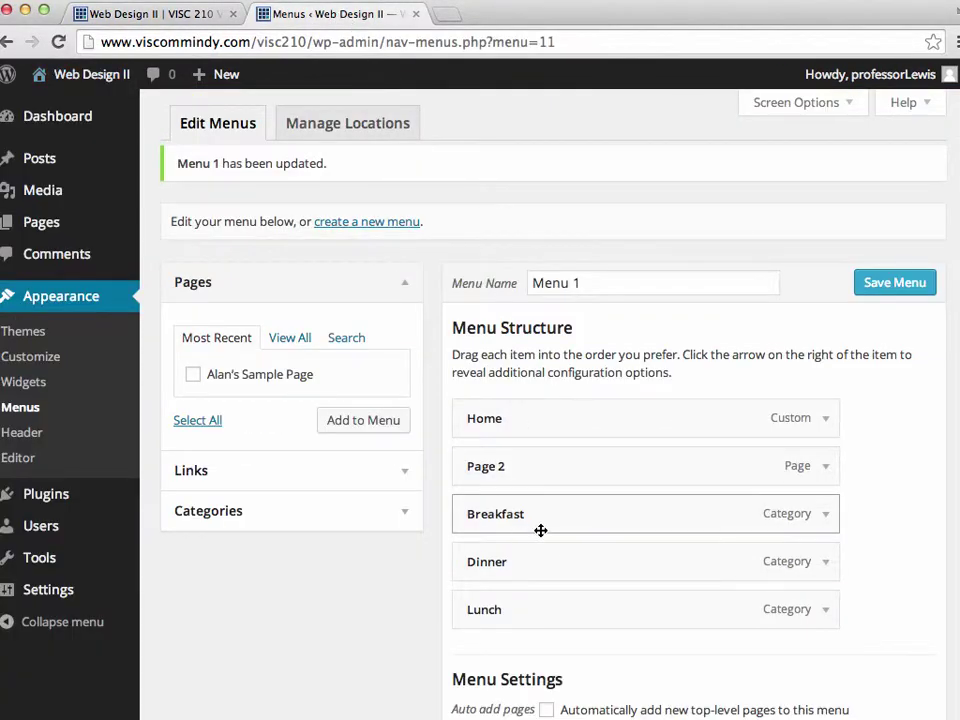
scroll(550, 400, down, 3)
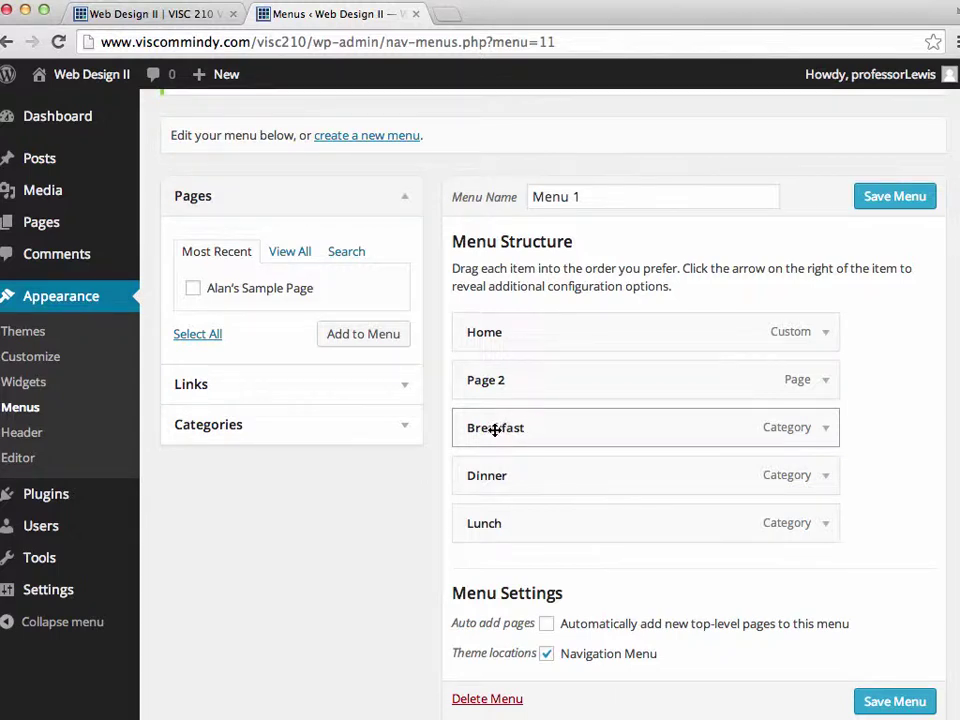
drag(485, 430, 527, 430)
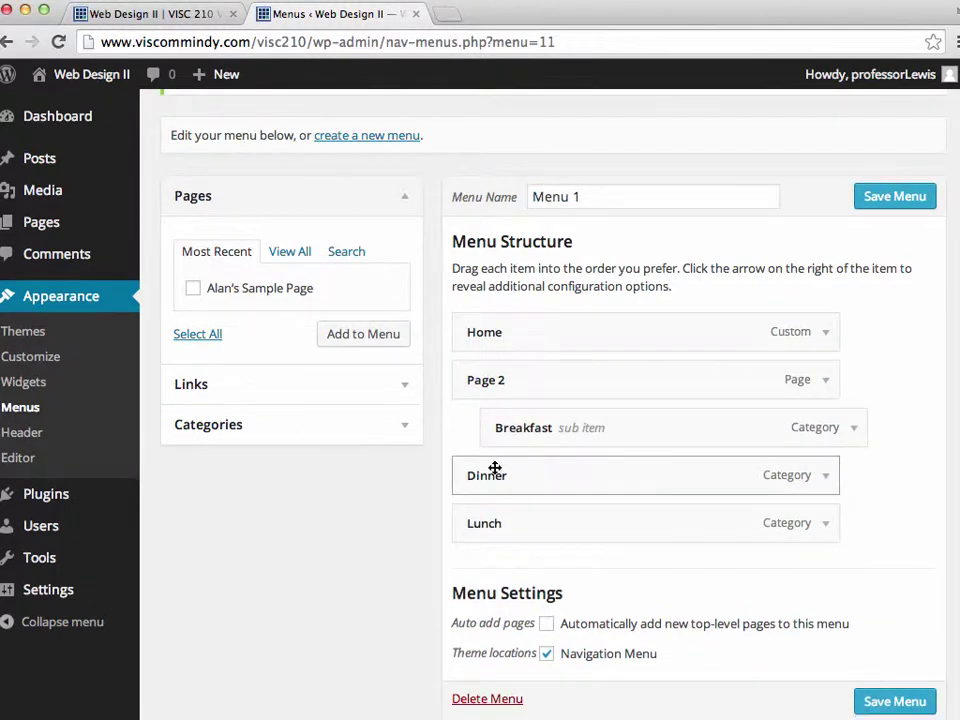
drag(497, 471, 519, 472)
drag(489, 516, 528, 479)
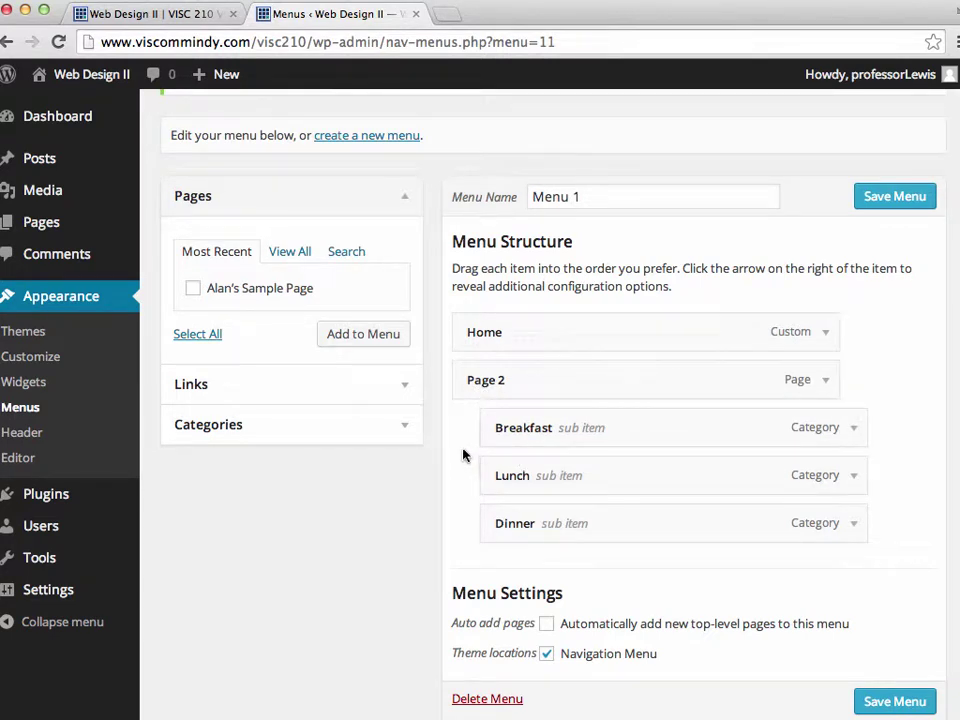
mouse_move(500, 426)
mouse_down()
mouse_move(596, 424)
mouse_move(461, 426)
mouse_move(504, 426)
mouse_move(493, 426)
mouse_up()
click(890, 701)
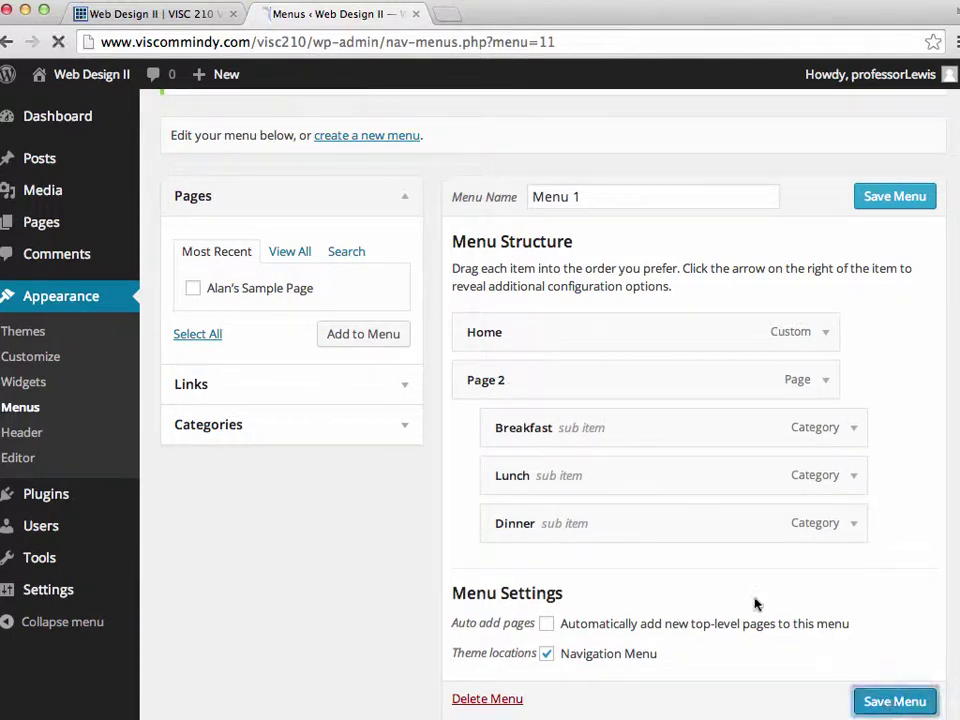
Reload the live site and check the drop-down submenu under Page 2.
click(140, 22)
click(58, 41)
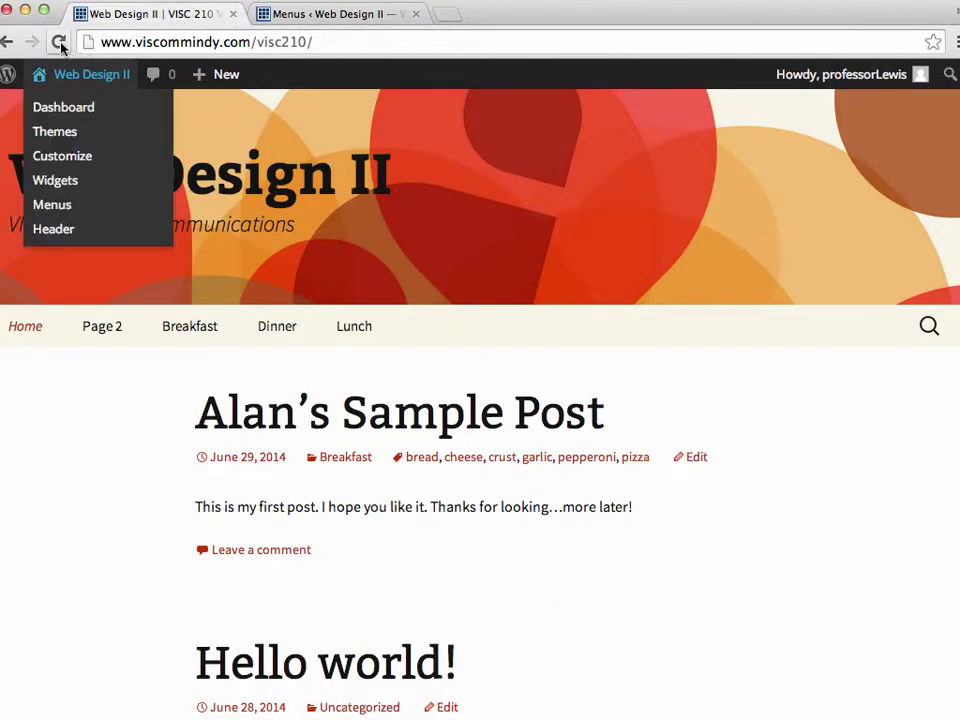
mouse_move(158, 321)
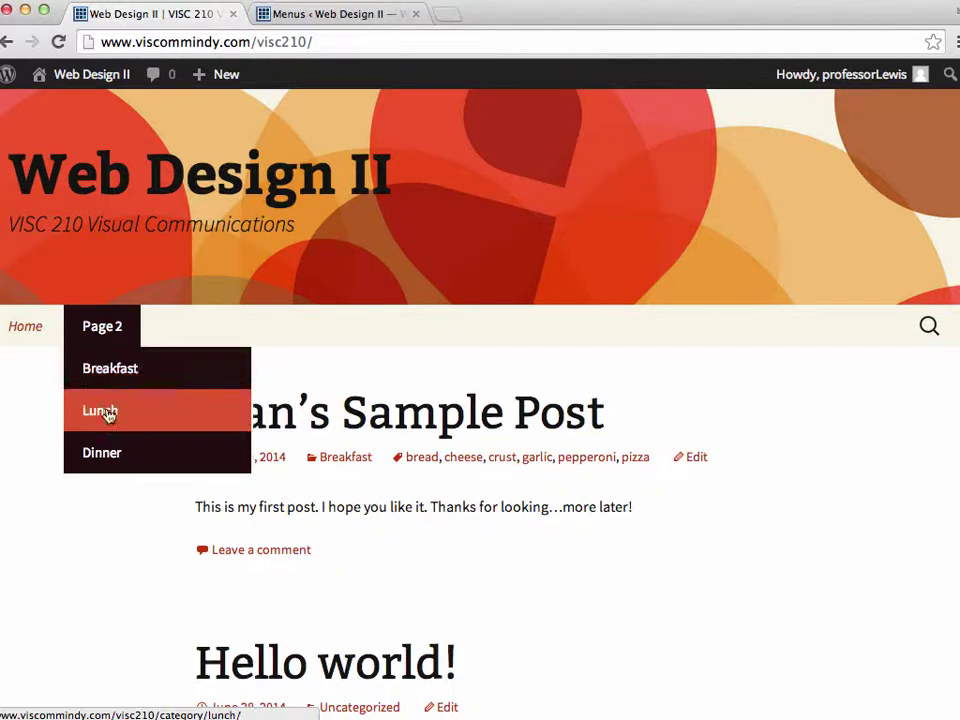
In the Menus editor, move Breakfast, Lunch and Dinner back to the top level of Menu 1, keeping that order.
click(352, 14)
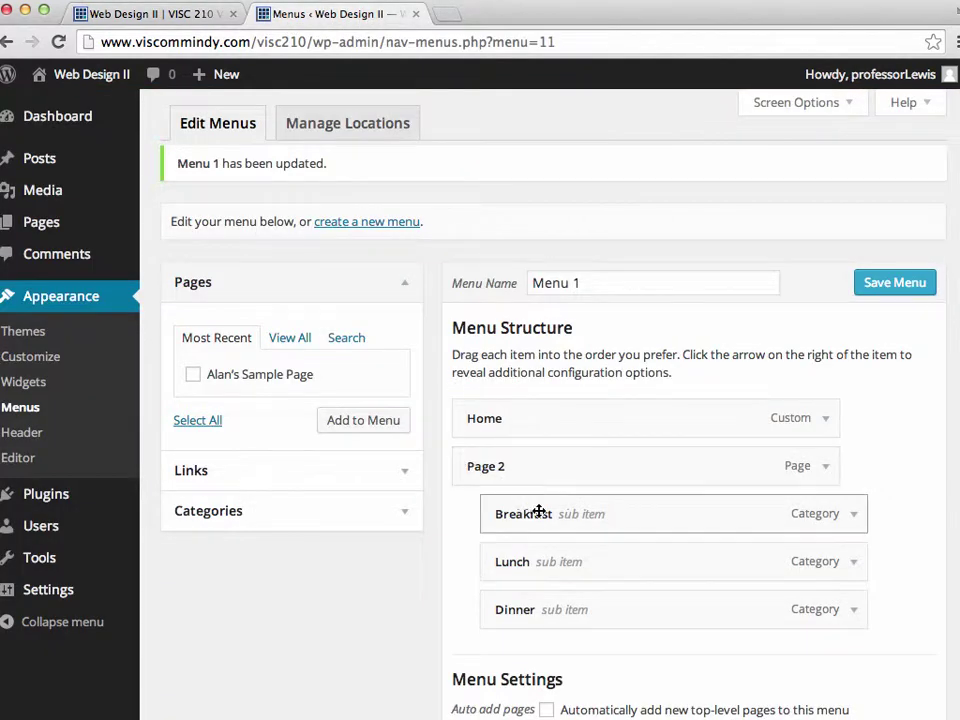
mouse_move(506, 516)
mouse_down()
mouse_move(453, 528)
mouse_move(497, 512)
mouse_up()
drag(535, 561, 547, 572)
drag(518, 612, 482, 560)
mouse_move(506, 517)
mouse_down()
mouse_move(482, 518)
mouse_move(521, 514)
mouse_move(486, 514)
mouse_move(497, 518)
mouse_up()
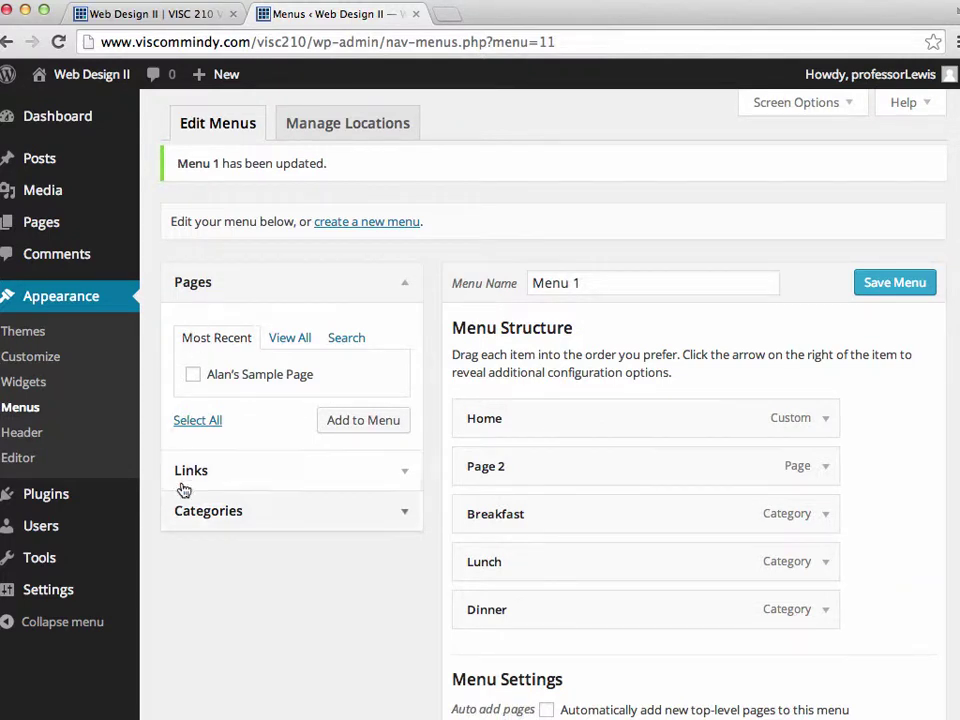
Look at the custom link fields in the Menus editor and view the garlic tag archive on the live site.
click(403, 473)
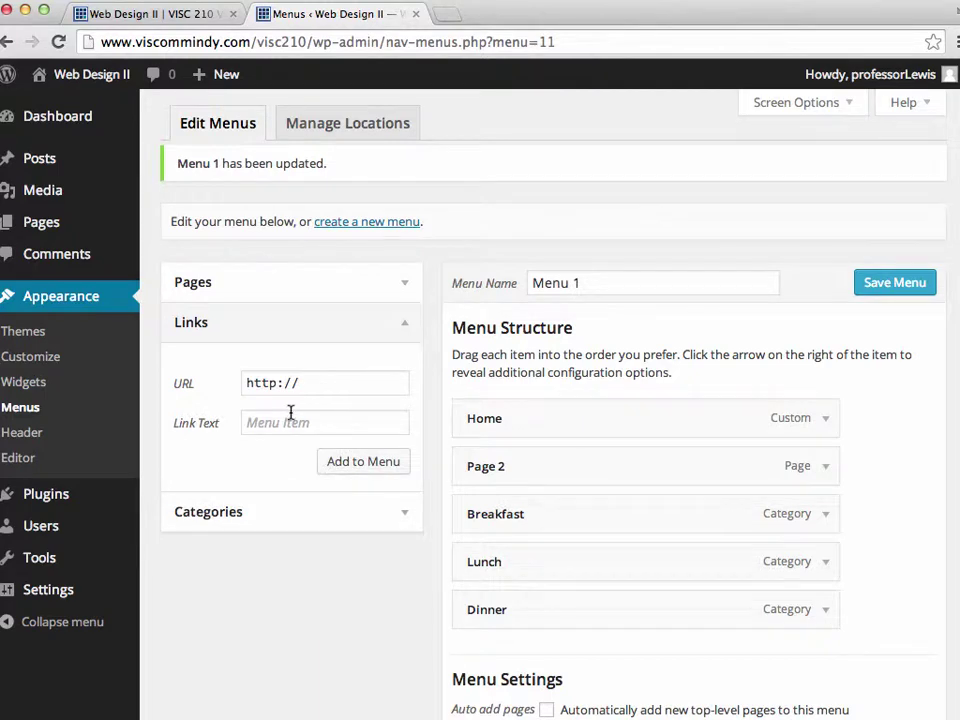
click(176, 13)
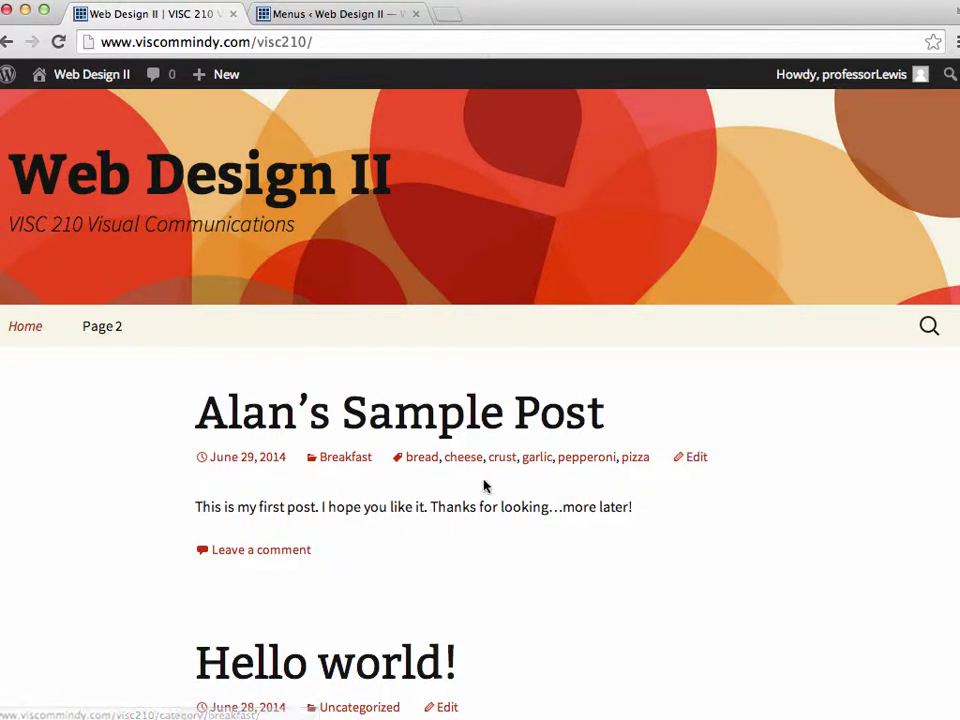
click(542, 460)
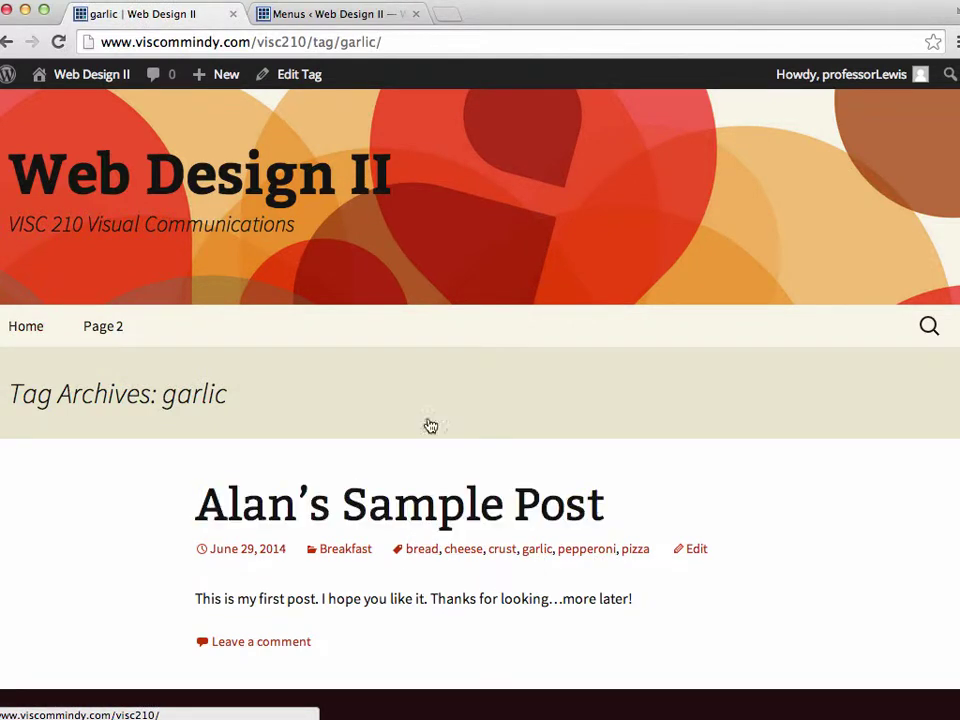
click(326, 13)
click(206, 13)
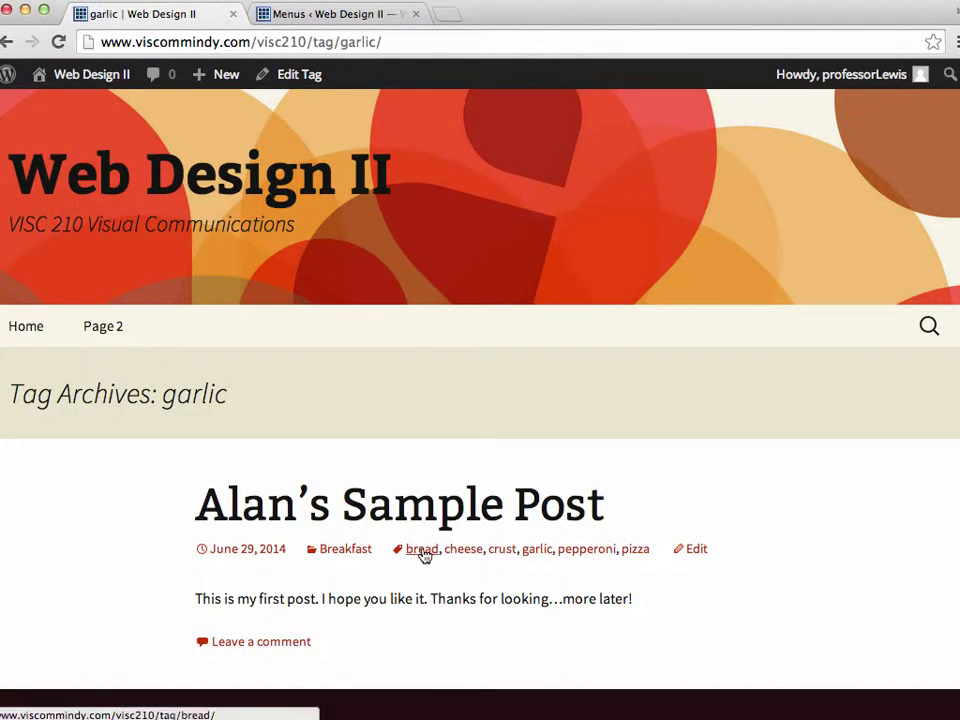
scroll(430, 550, down, 3)
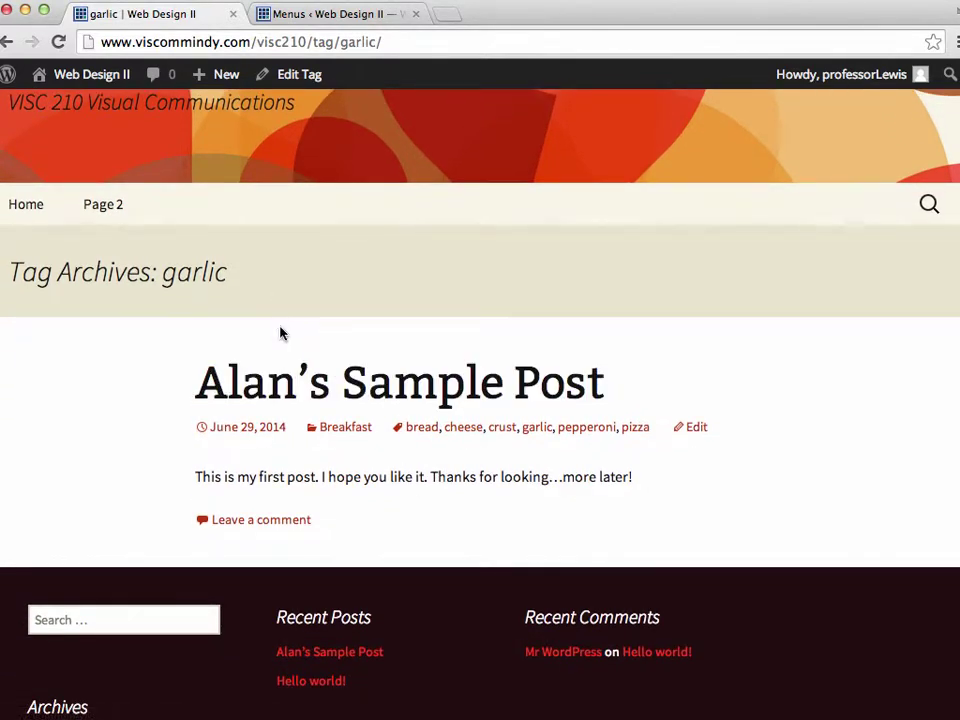
Open the bread tag archive from the sample post and copy the page's full web address.
click(428, 429)
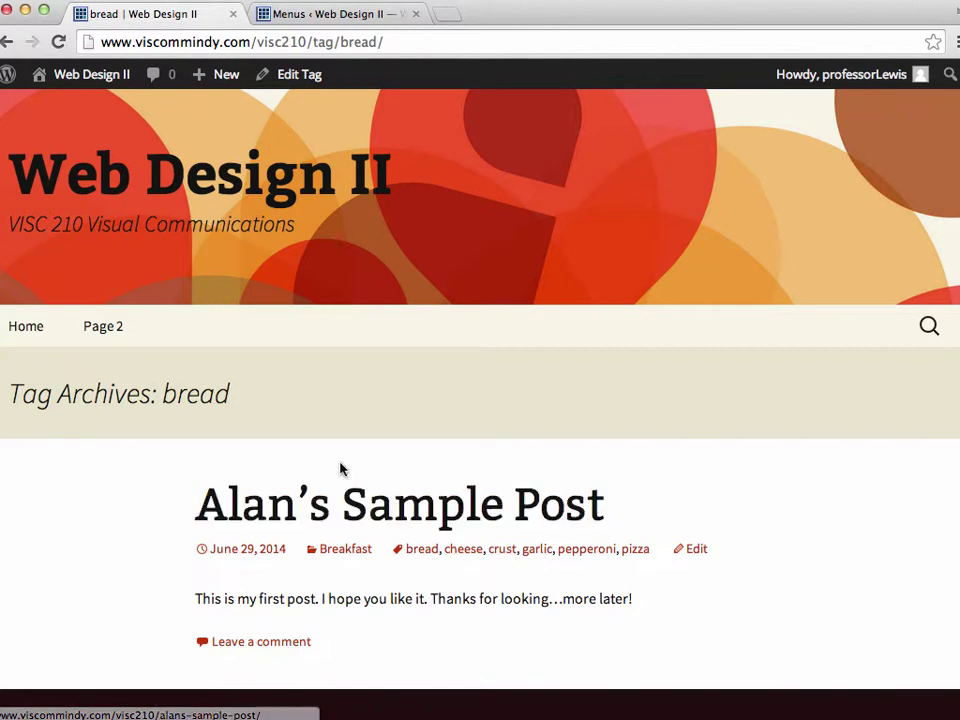
scroll(330, 445, down, 3)
scroll(321, 437, up, 2)
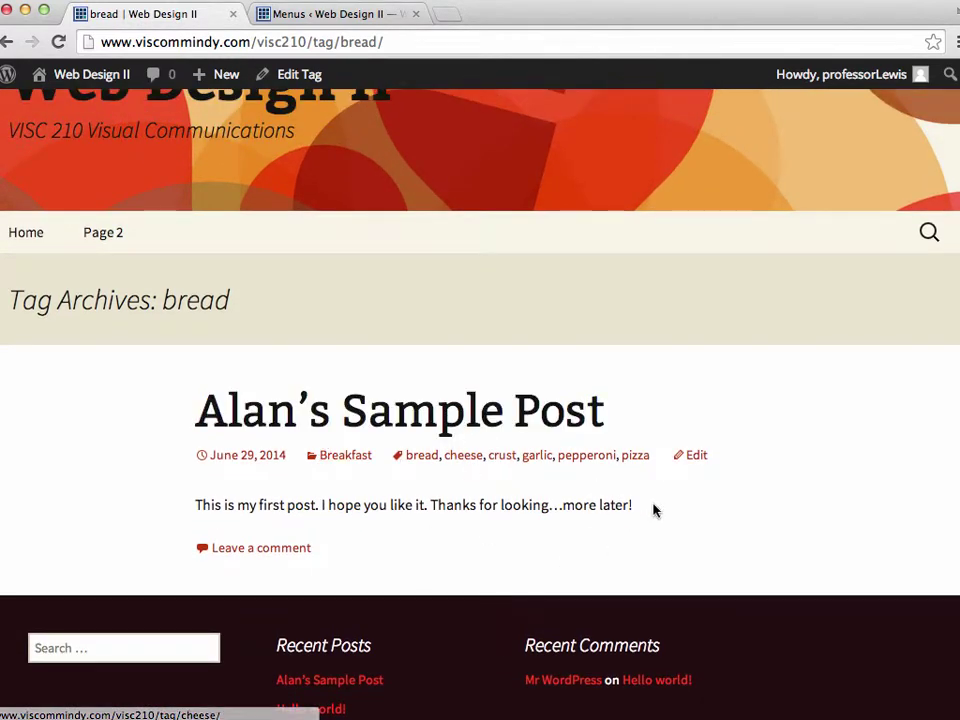
scroll(707, 437, up, 2)
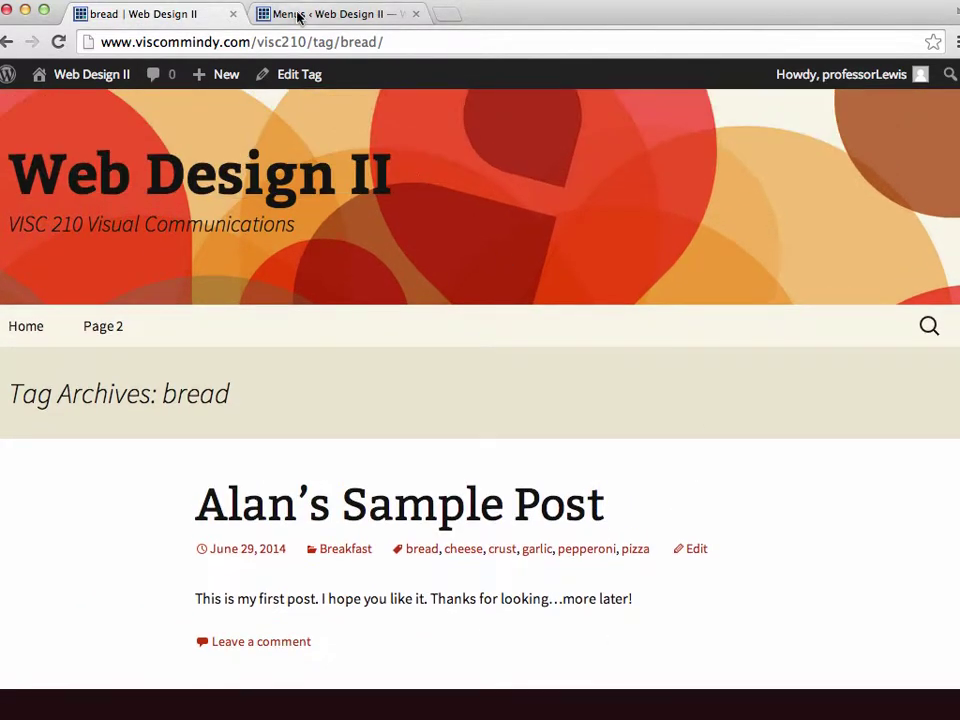
click(288, 42)
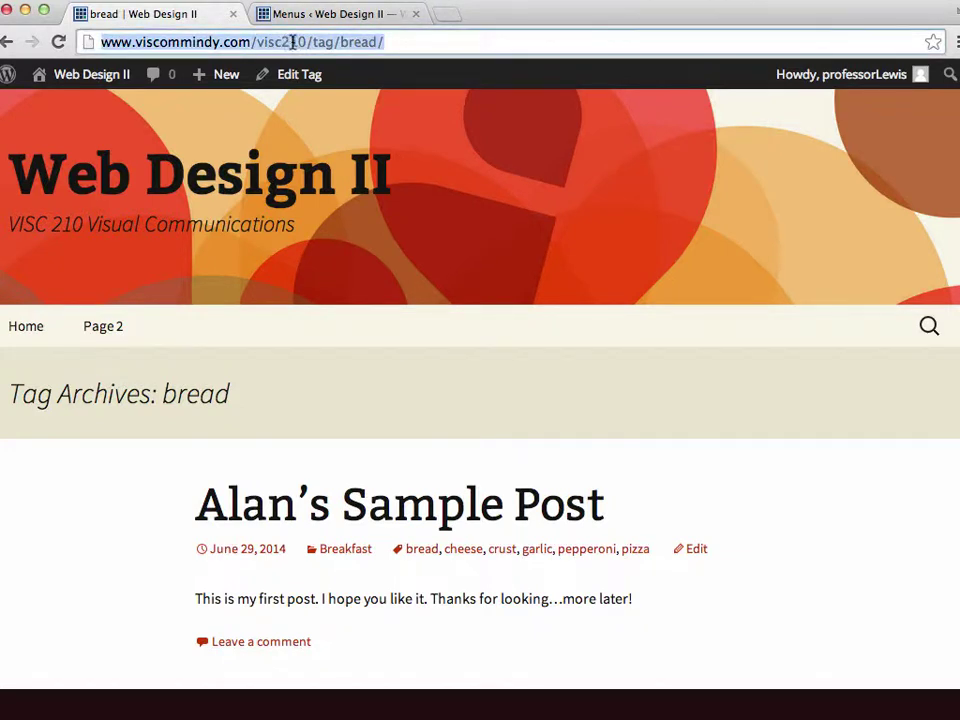
click(290, 42)
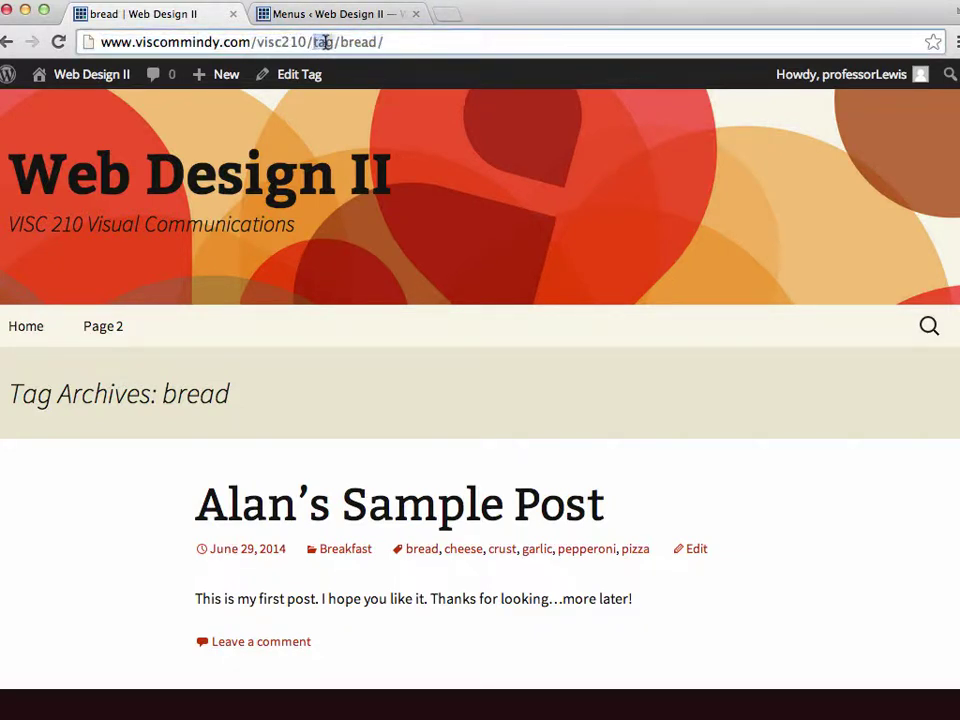
drag(336, 42, 394, 41)
click(395, 45)
drag(393, 41, 95, 38)
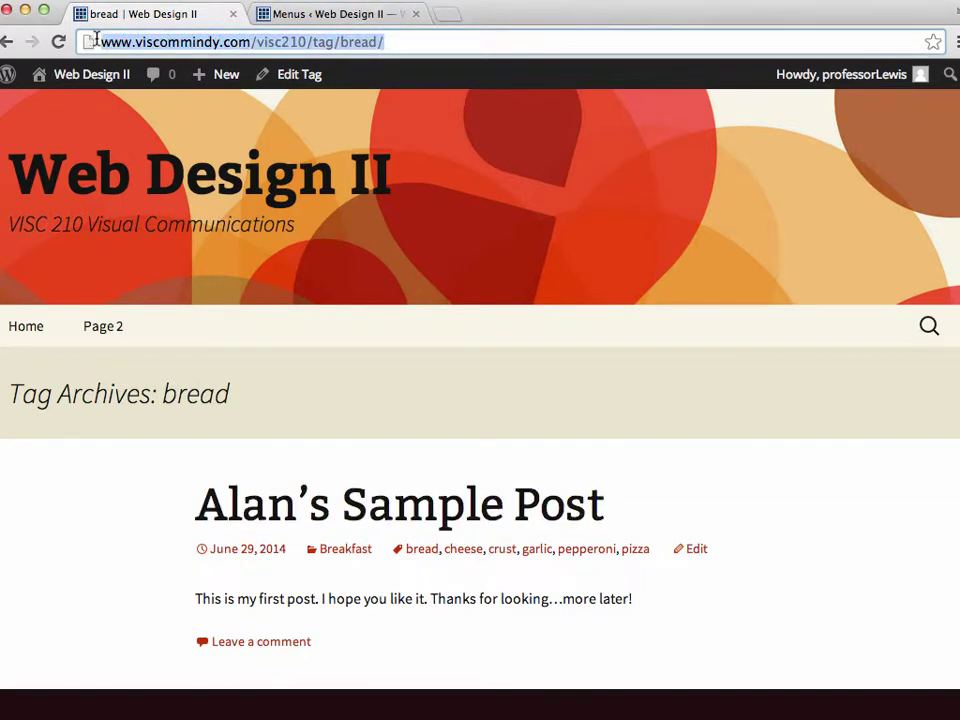
click(321, 13)
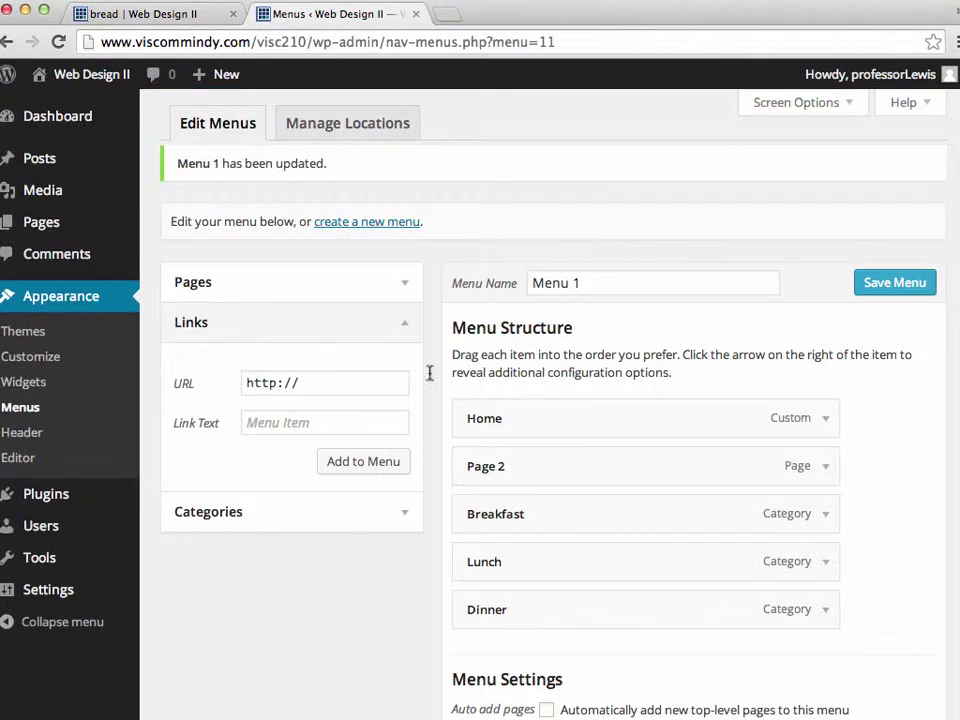
click(268, 290)
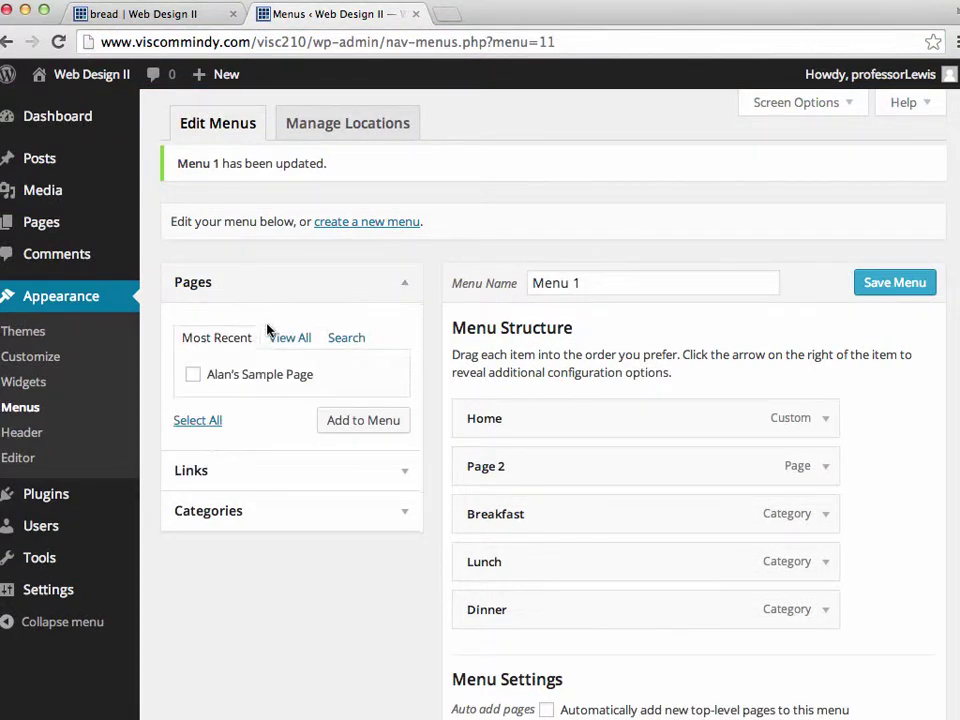
click(231, 478)
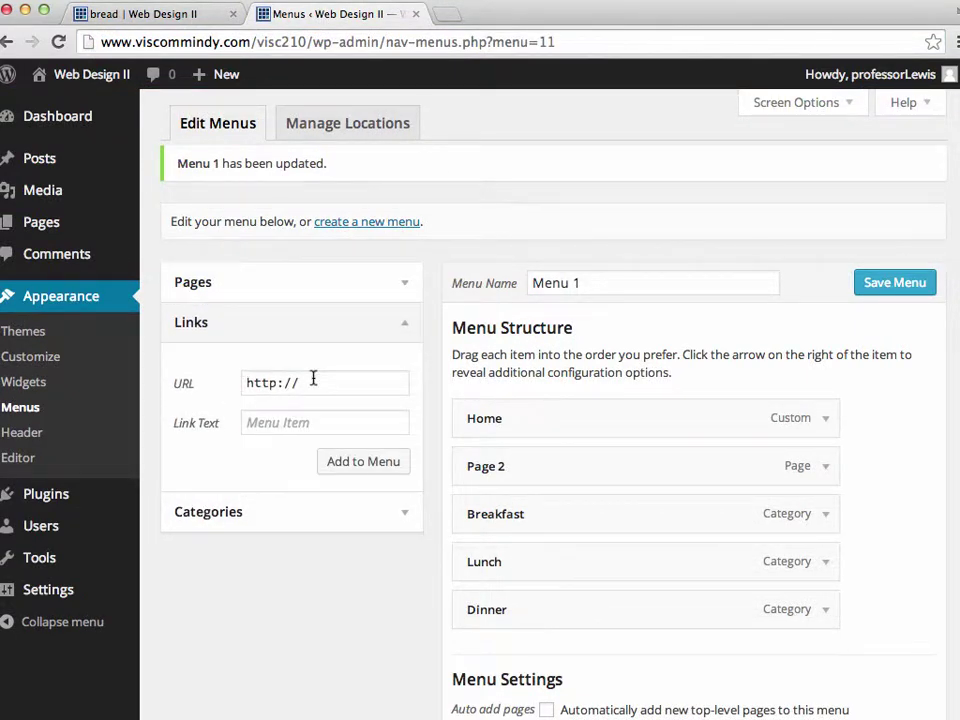
drag(313, 378, 217, 382)
key(super+v)
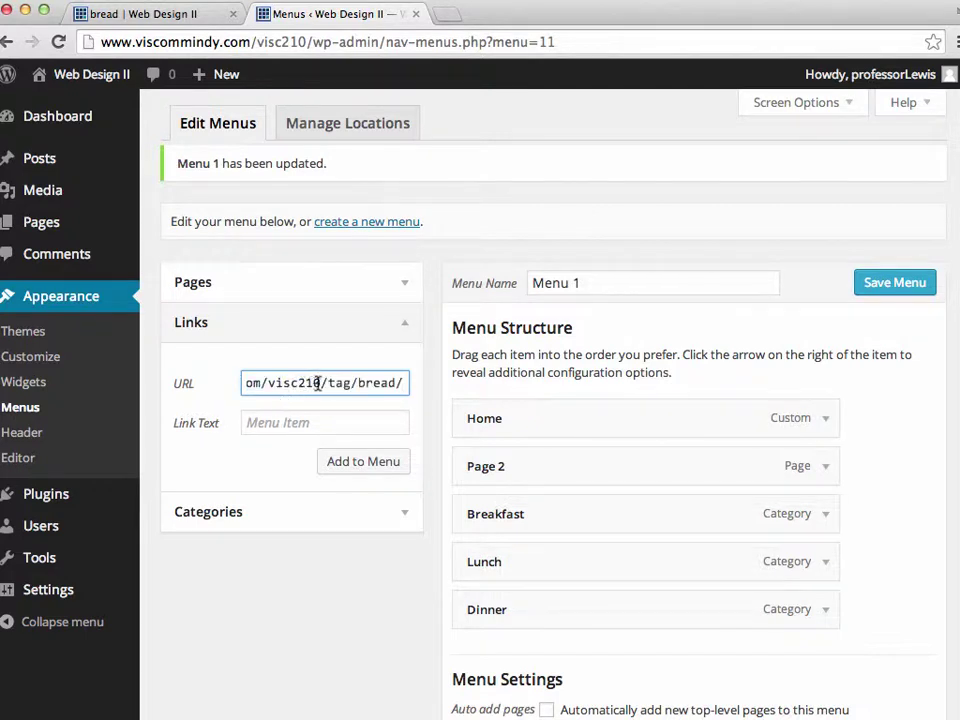
drag(318, 383, 180, 389)
click(265, 384)
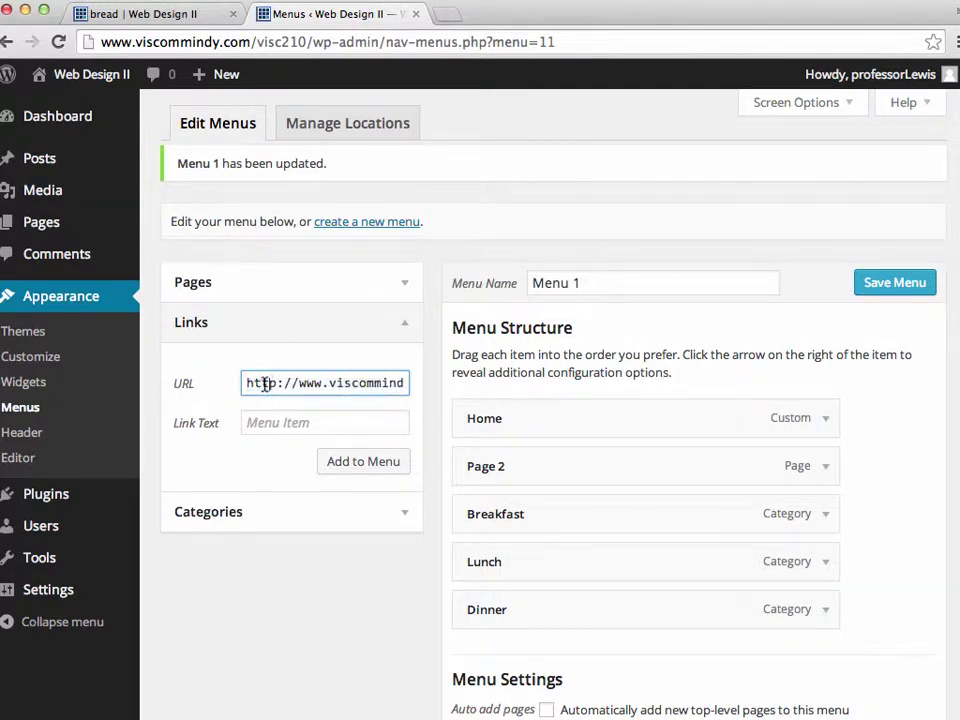
drag(247, 383, 439, 380)
click(380, 383)
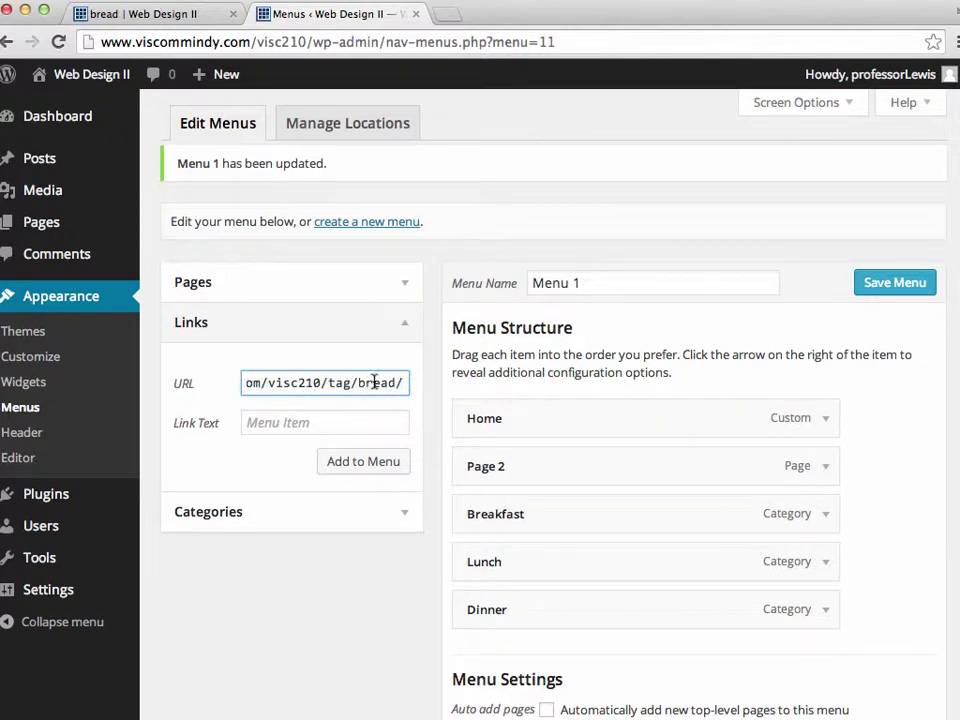
Set the custom link's text to Bread and add the link to Menu 1.
click(310, 422)
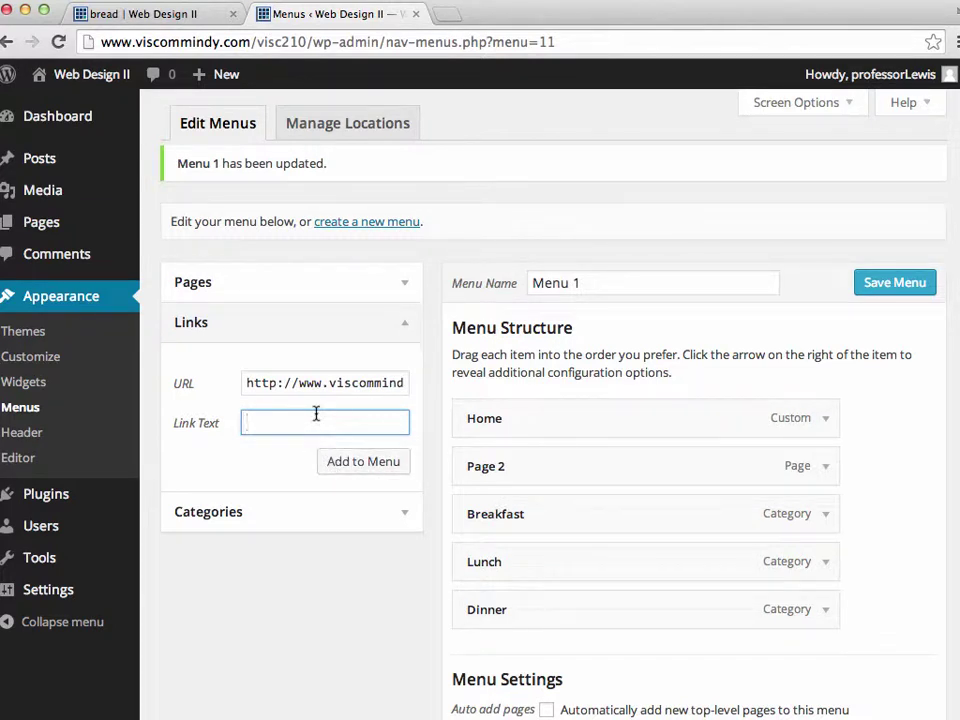
text(Bread)
click(336, 462)
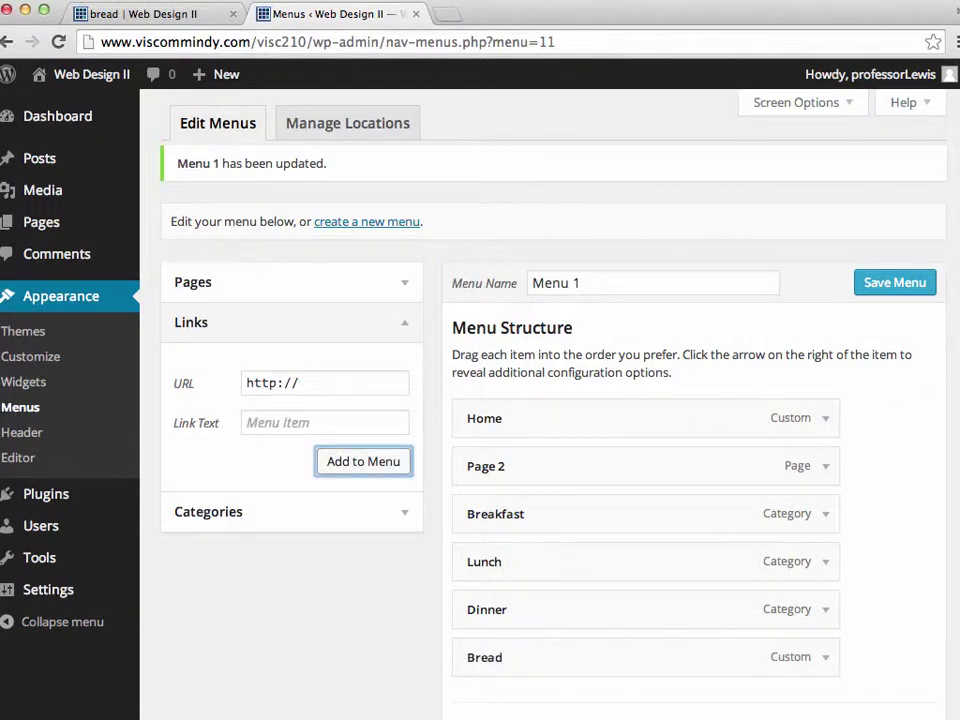
Review the URL and navigation label in the Bread item's settings, and collapse the item again.
scroll(855, 523, down, 3)
click(829, 545)
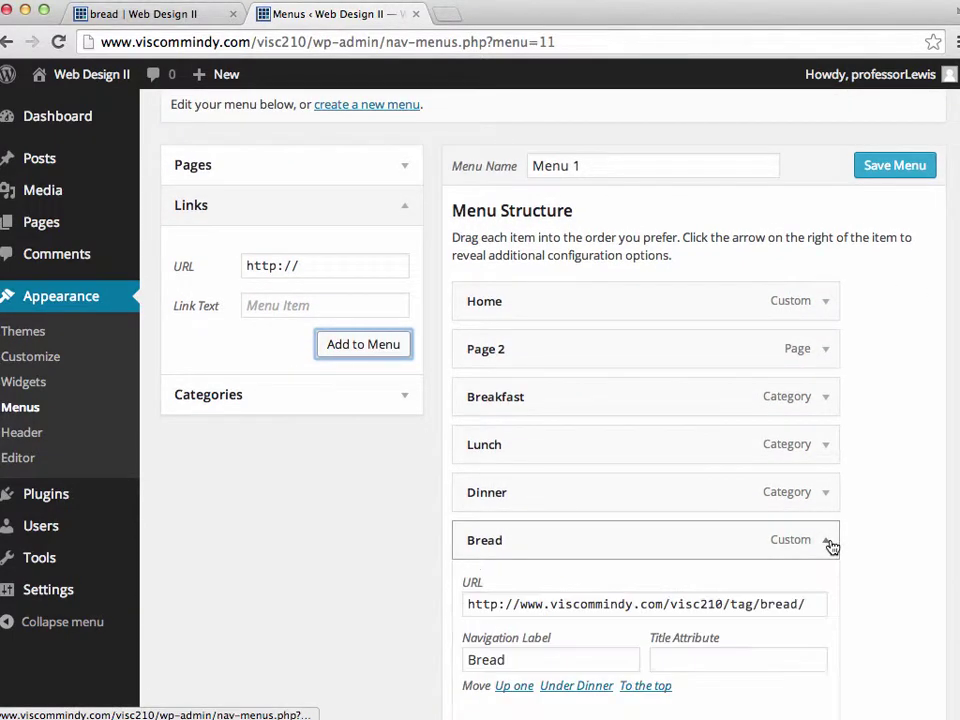
click(829, 545)
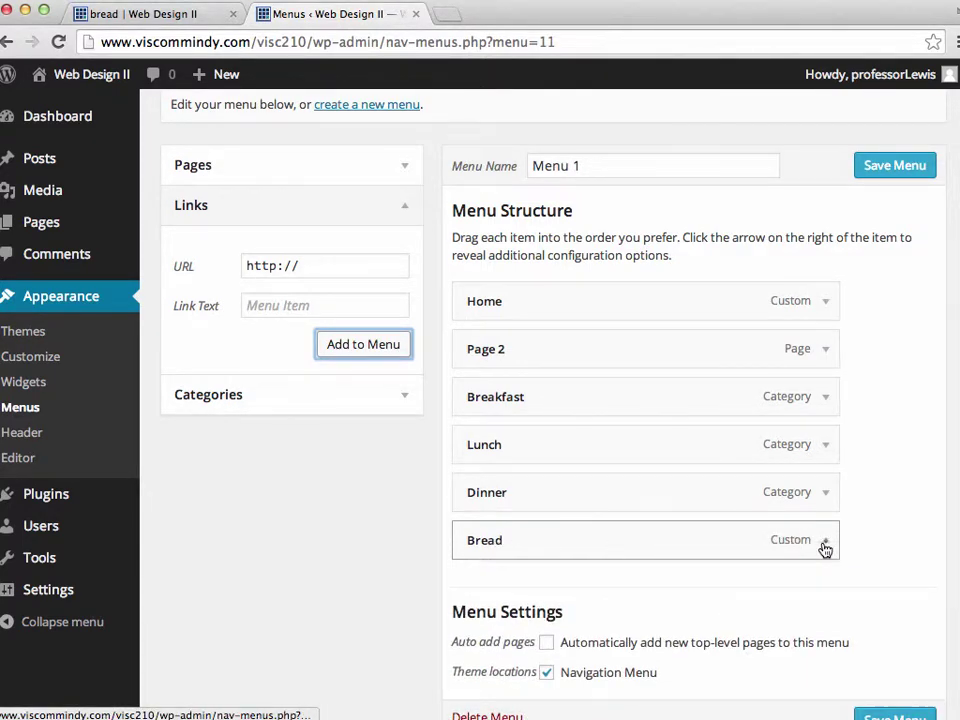
click(825, 545)
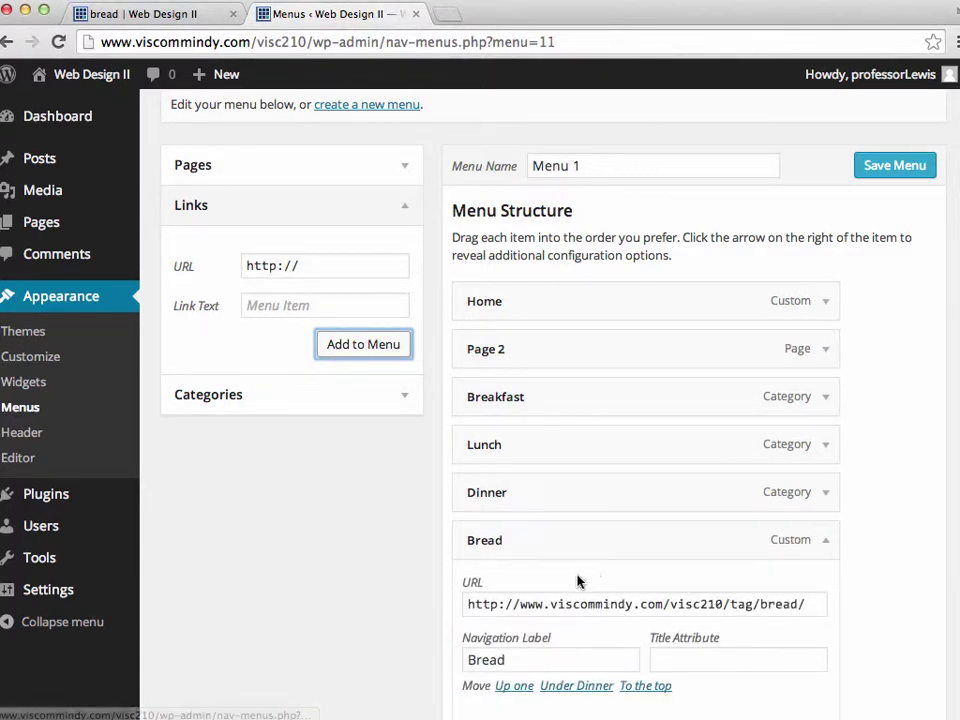
click(828, 543)
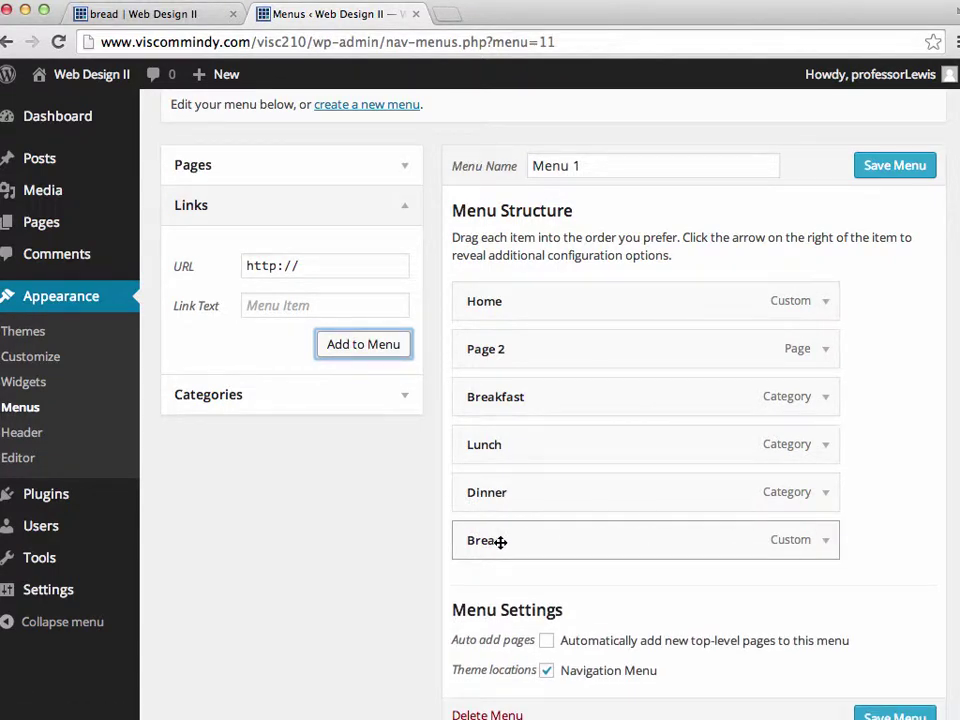
Make Bread a sub item of Breakfast, save Menu 1, and check the Breakfast submenu on the reloaded live site.
drag(500, 541, 555, 460)
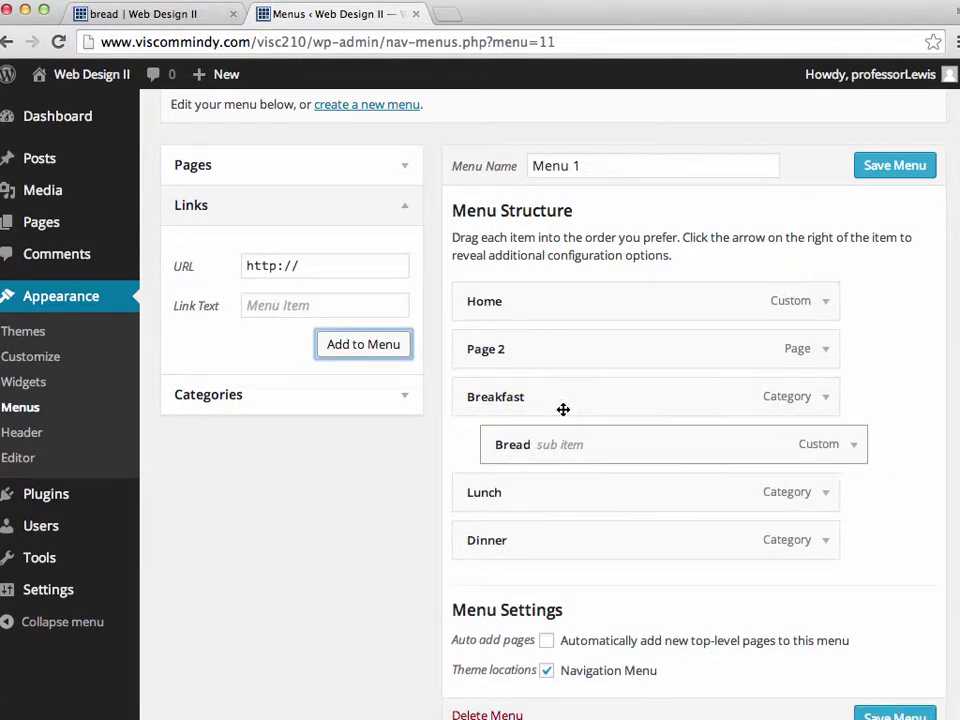
click(911, 168)
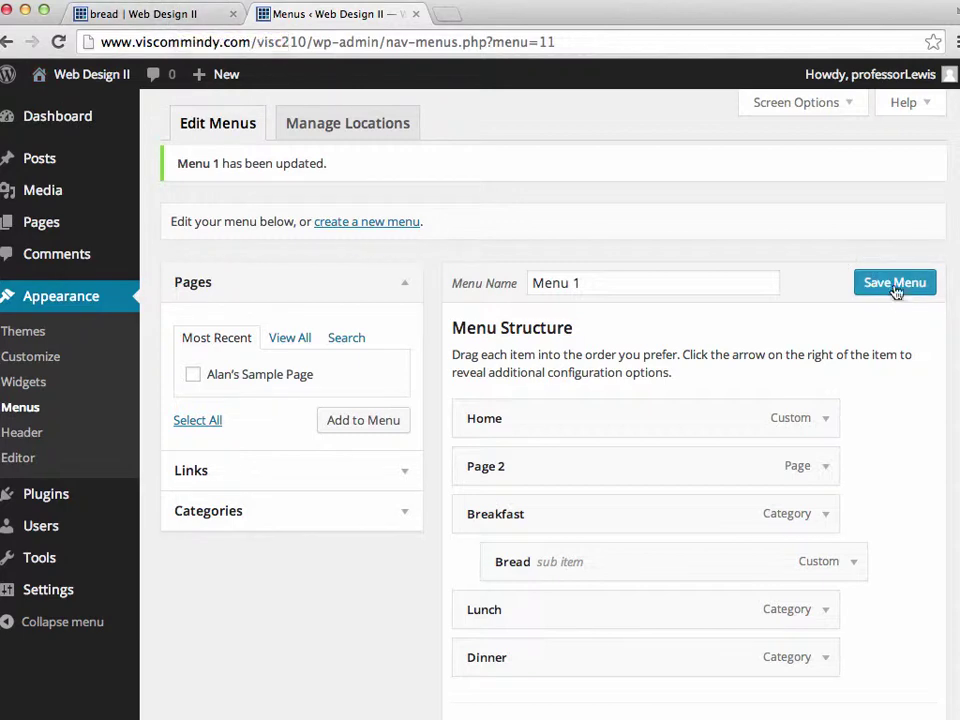
click(178, 16)
click(58, 42)
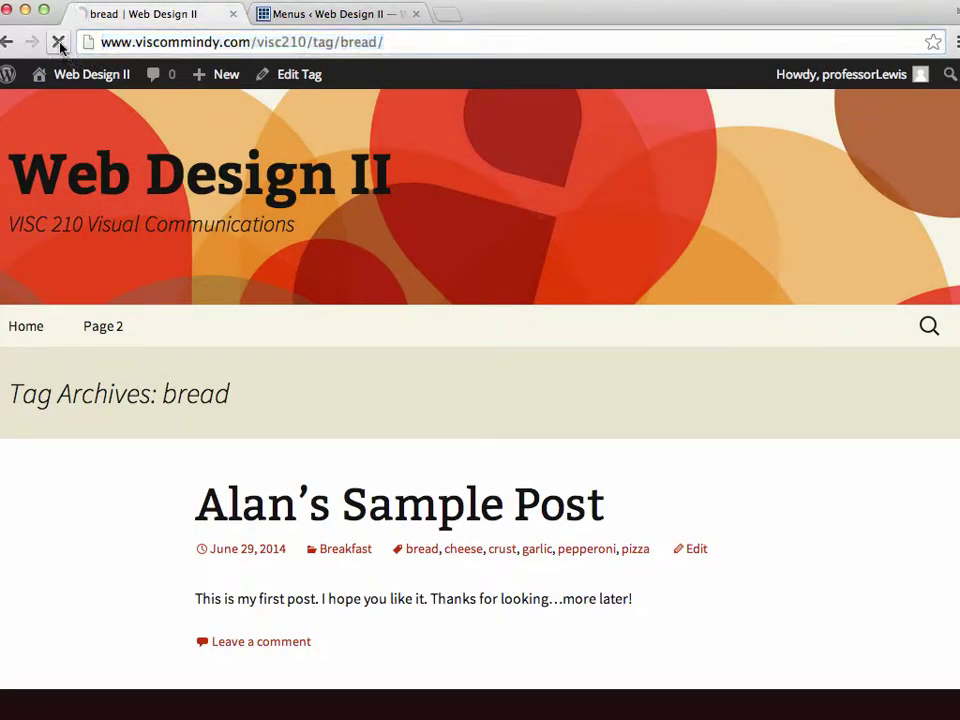
mouse_move(189, 326)
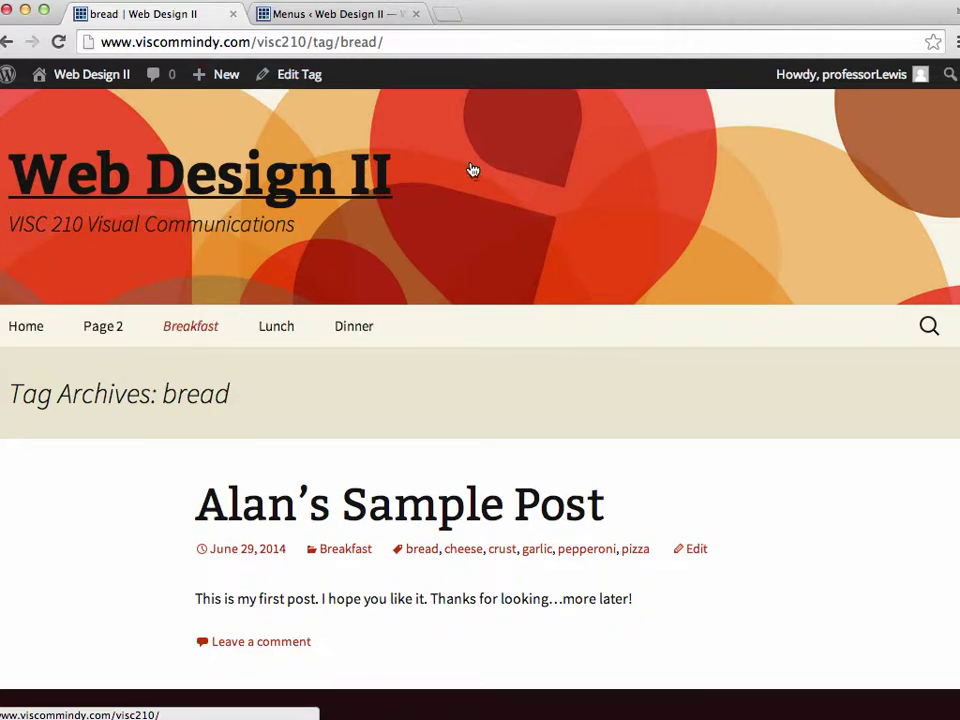
Compare the custom link fields and Menu 1's structure in the Menus editor with the navigation bar on the live site.
click(350, 17)
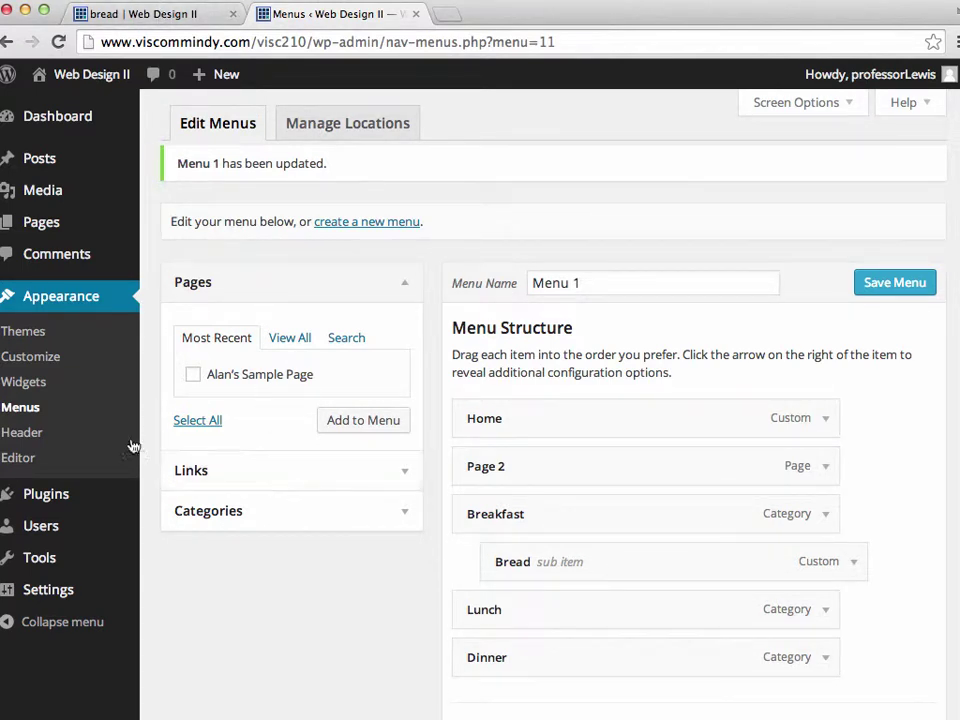
click(404, 473)
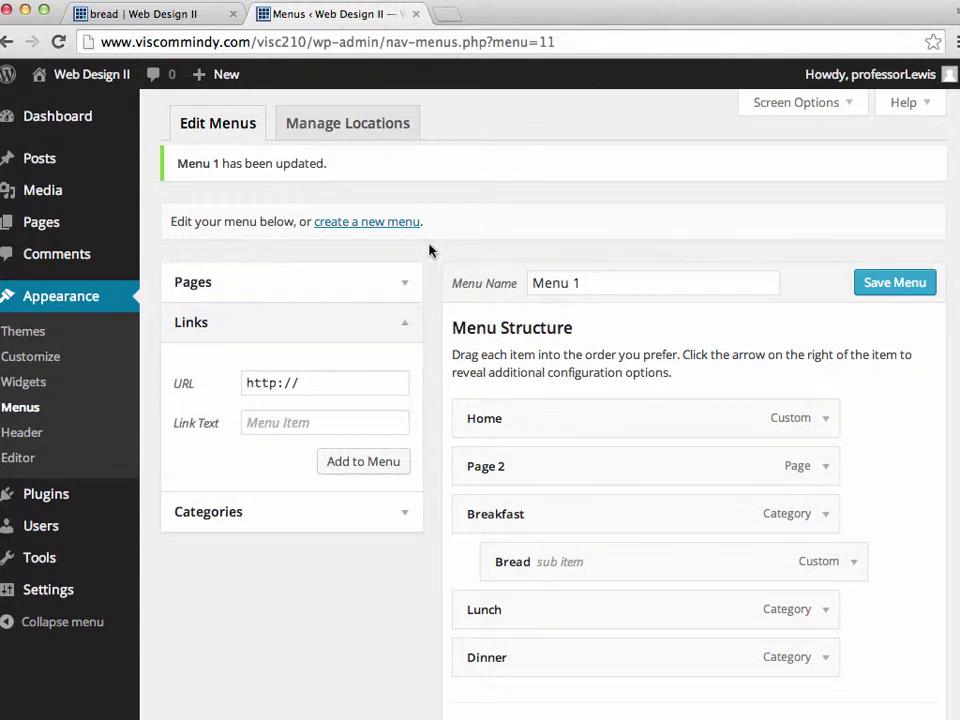
click(180, 16)
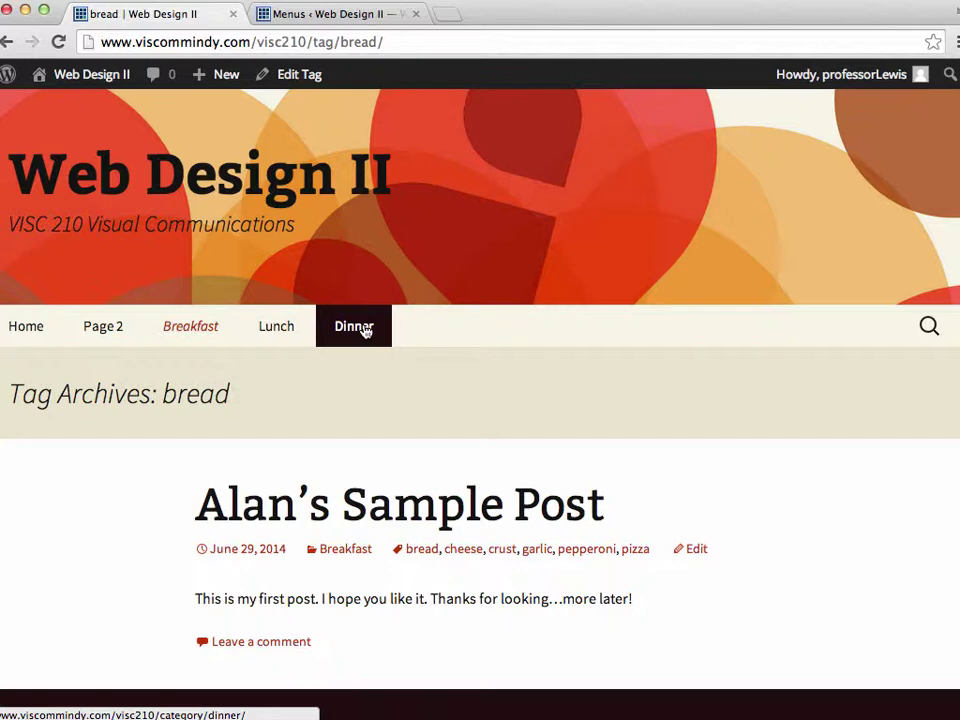
click(320, 14)
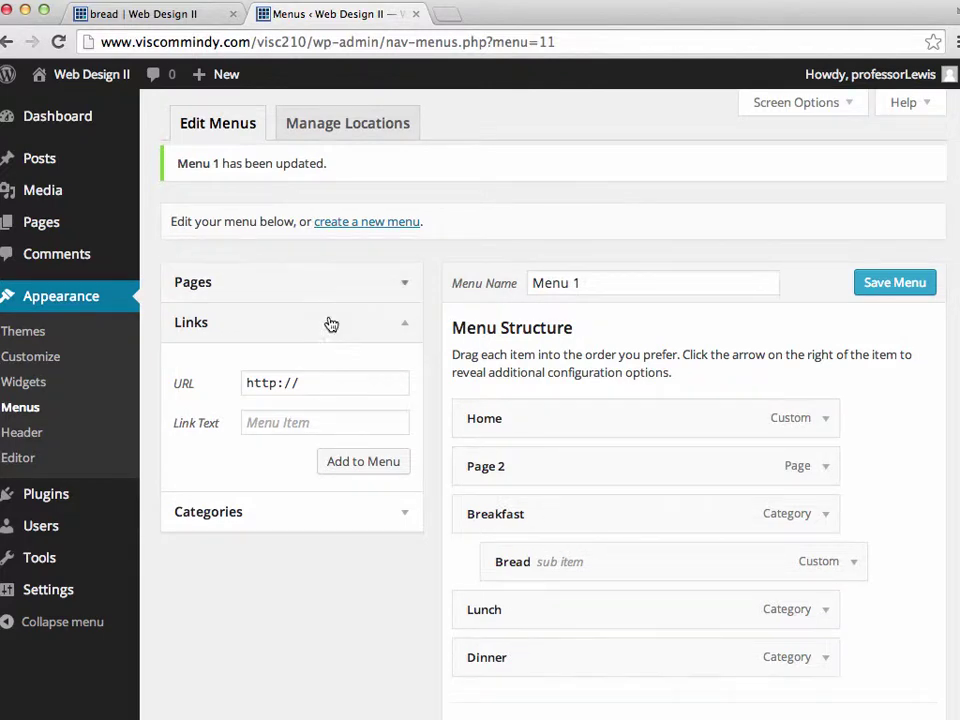
click(180, 11)
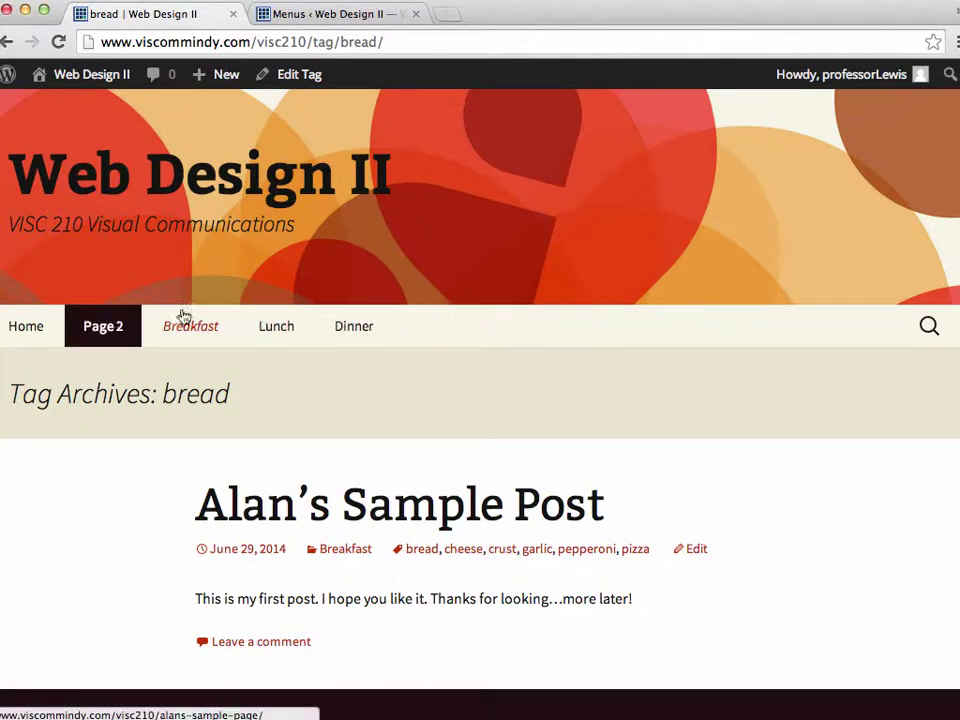
click(332, 18)
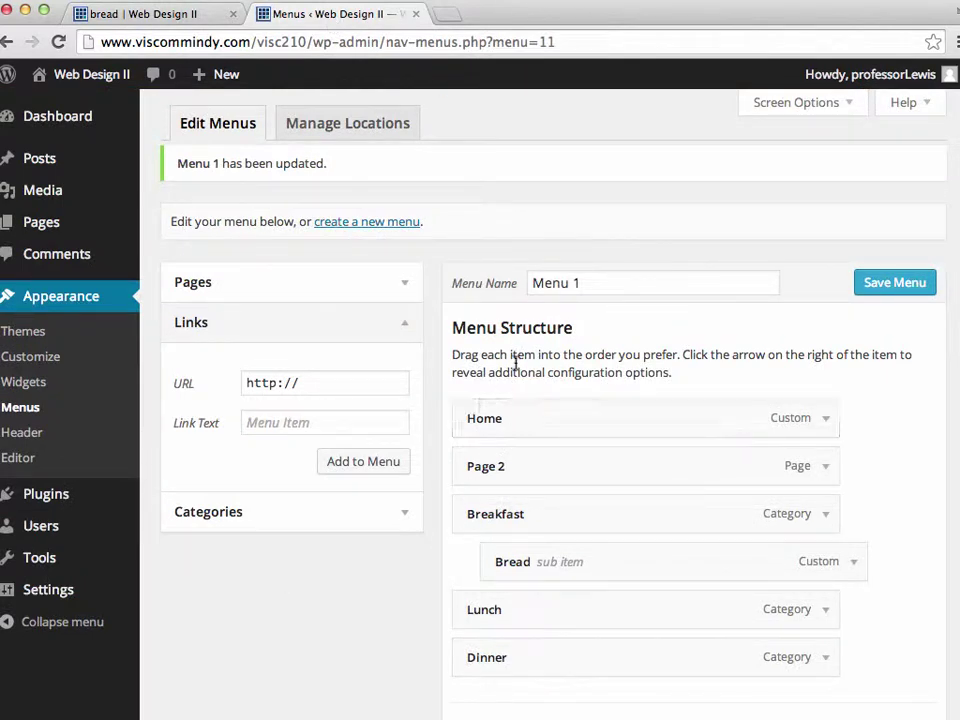